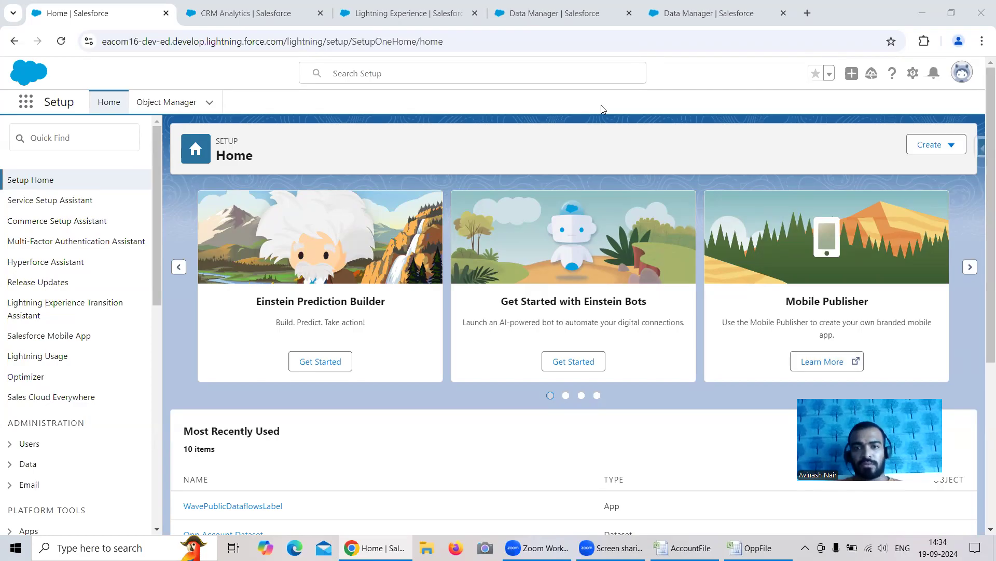
In the Free Session 4 recipe, select AccountFile and OppFile as new input data
left_click(684, 18)
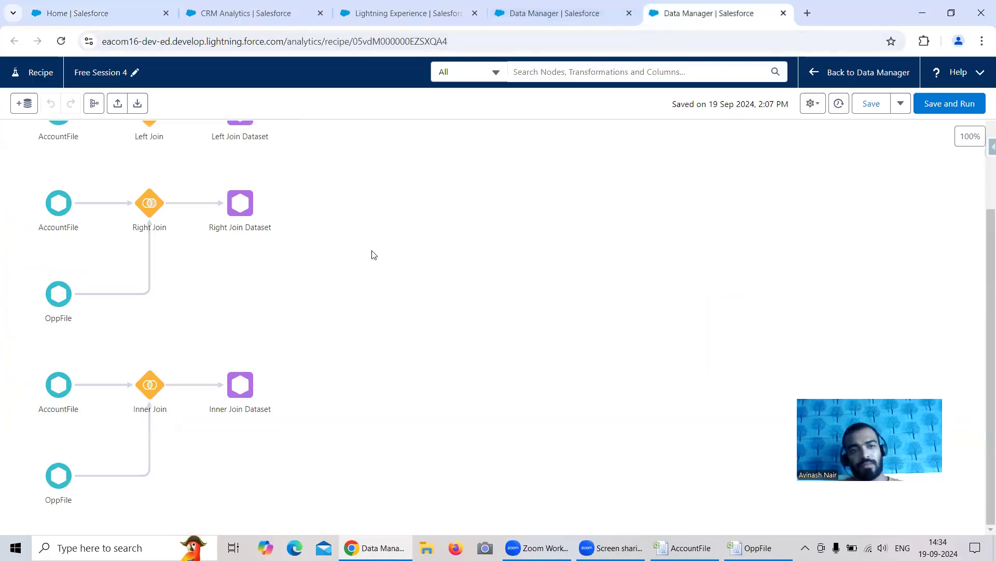
left_click(27, 105)
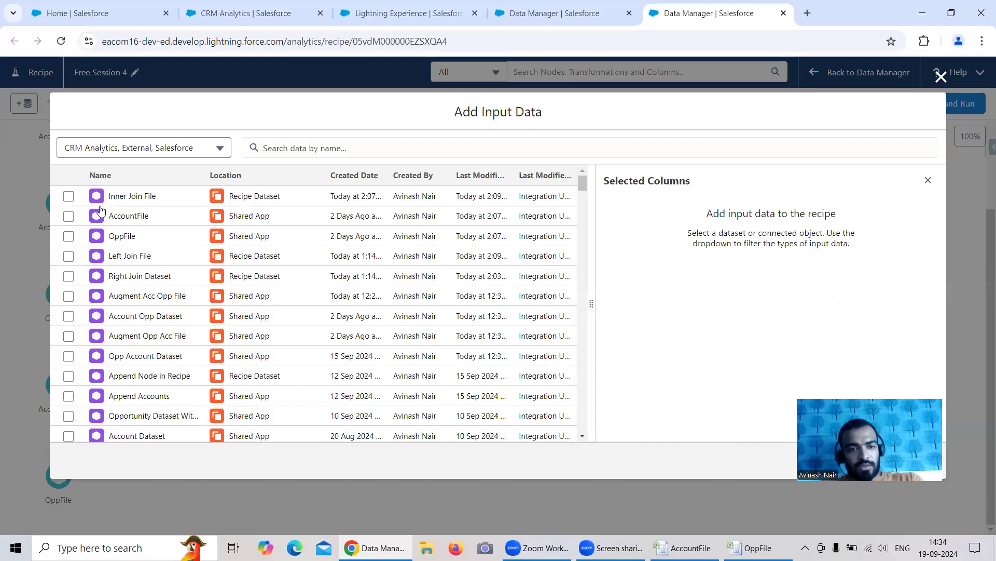
left_click(69, 217)
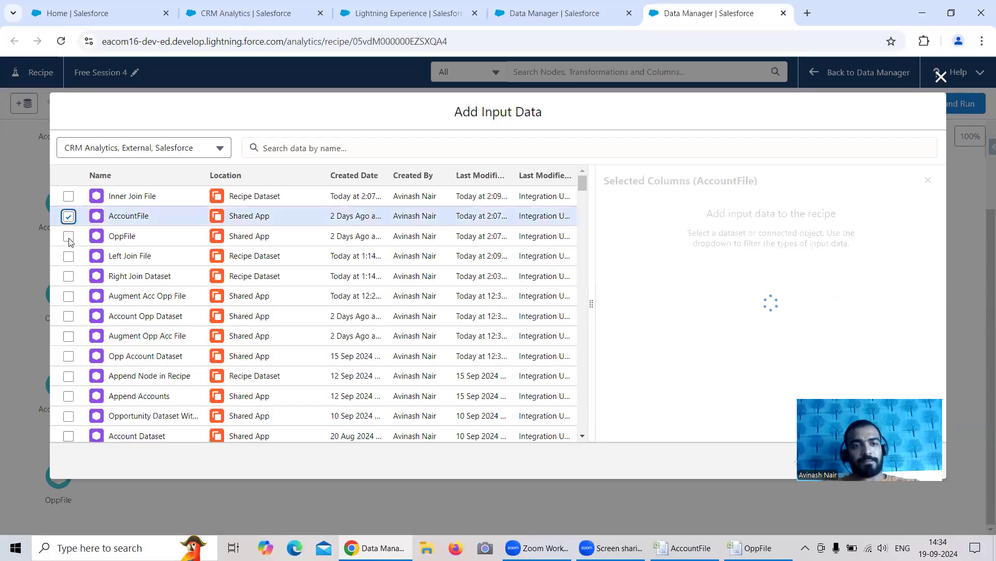
left_click(69, 237)
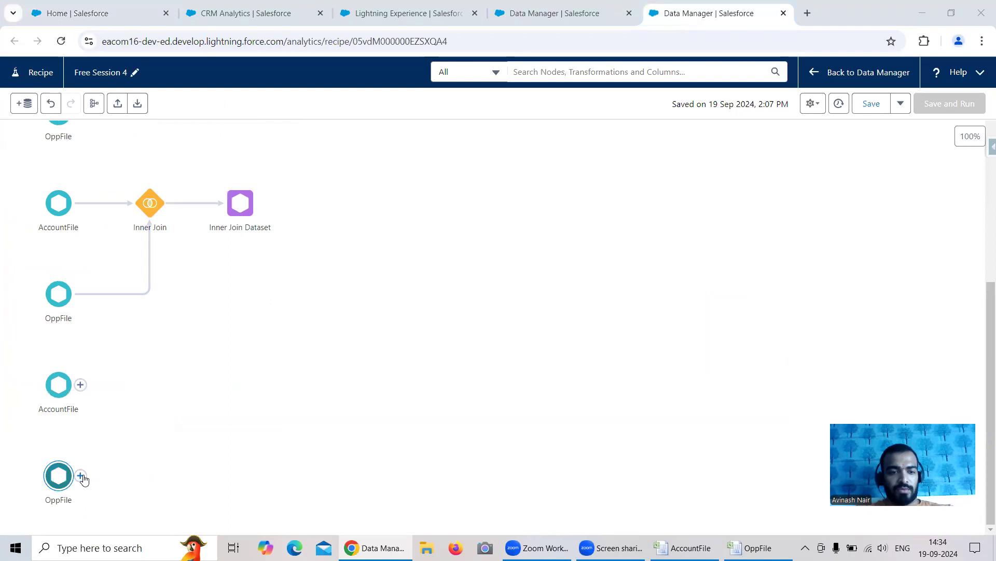
Join the newly added AccountFile and OppFile nodes and set the join type to Outer Join
left_click_drag(81, 476, 59, 390)
left_click(39, 451)
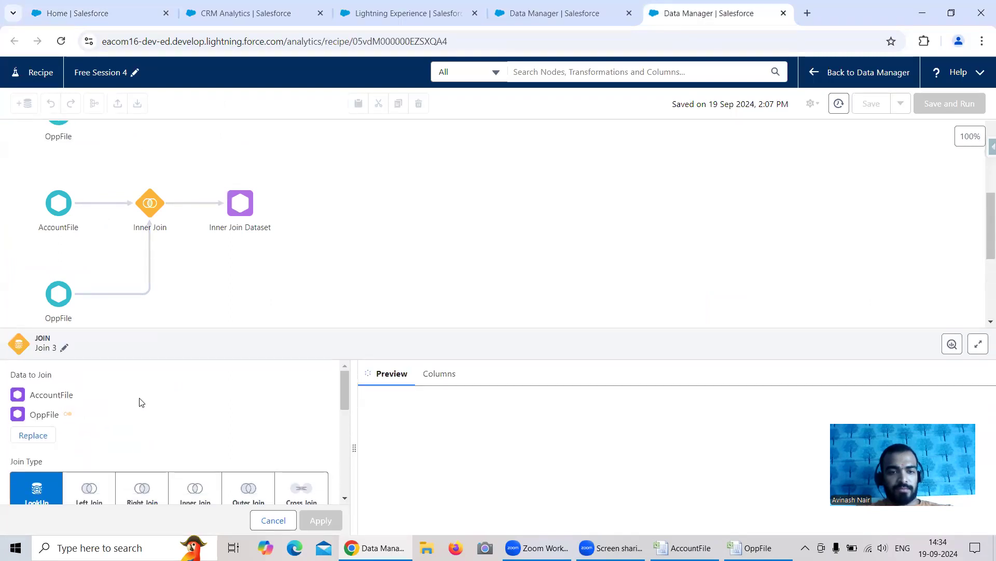
scroll(251, 426, "down", 1)
left_click(246, 370)
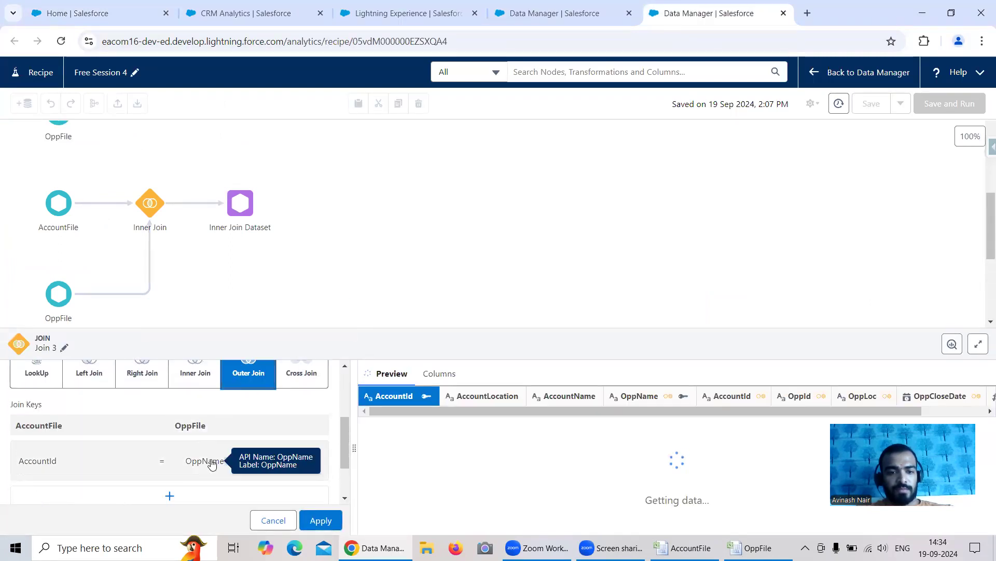
Set the join keys so AccountFile's AccountId matches OppFile's AccountId, and apply the join
left_click(286, 471)
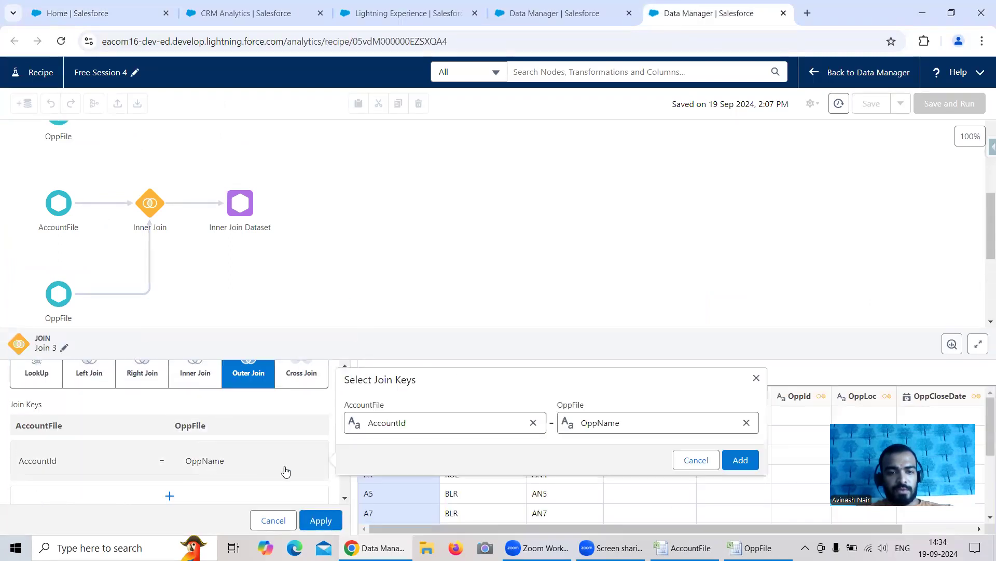
left_click(746, 422)
left_click(656, 424)
left_click(625, 322)
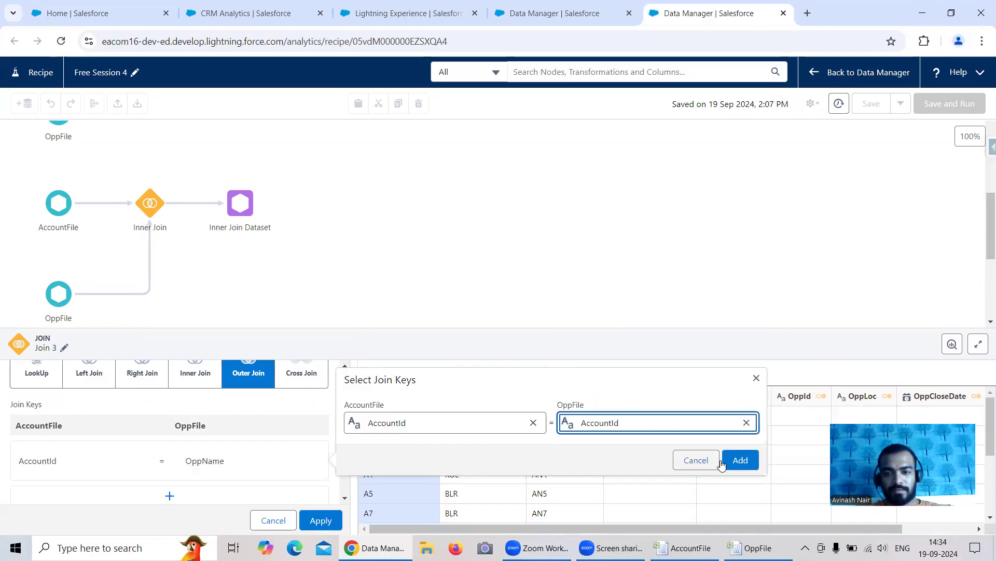
left_click(741, 460)
scroll(254, 439, "down", 2)
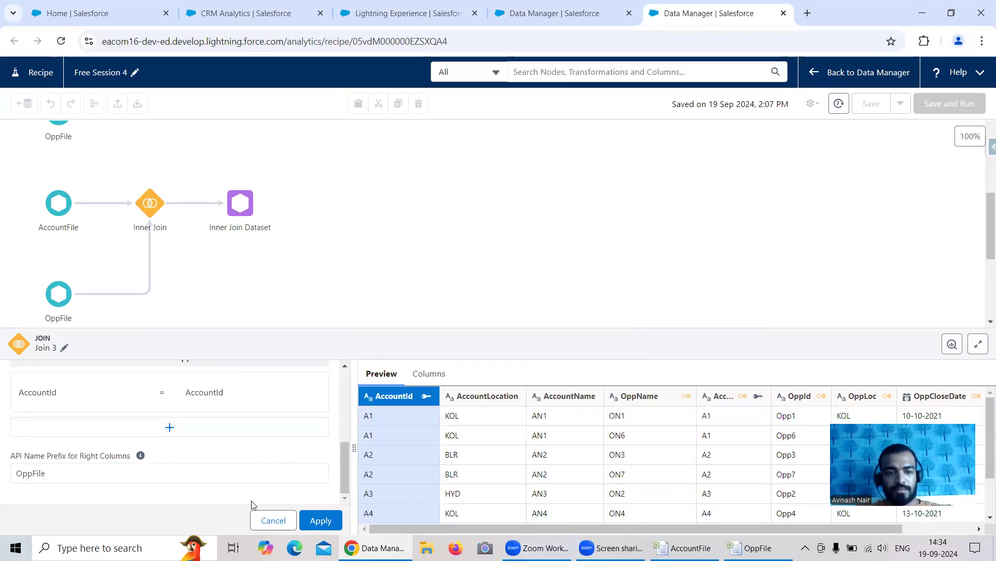
left_click(321, 520)
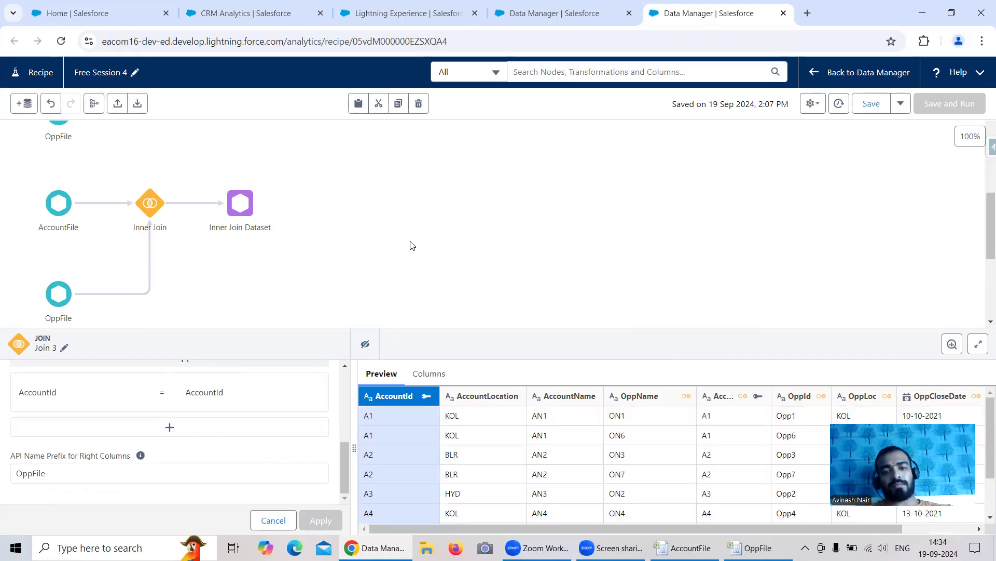
Rename the new join node as Outer Join
left_click(284, 281)
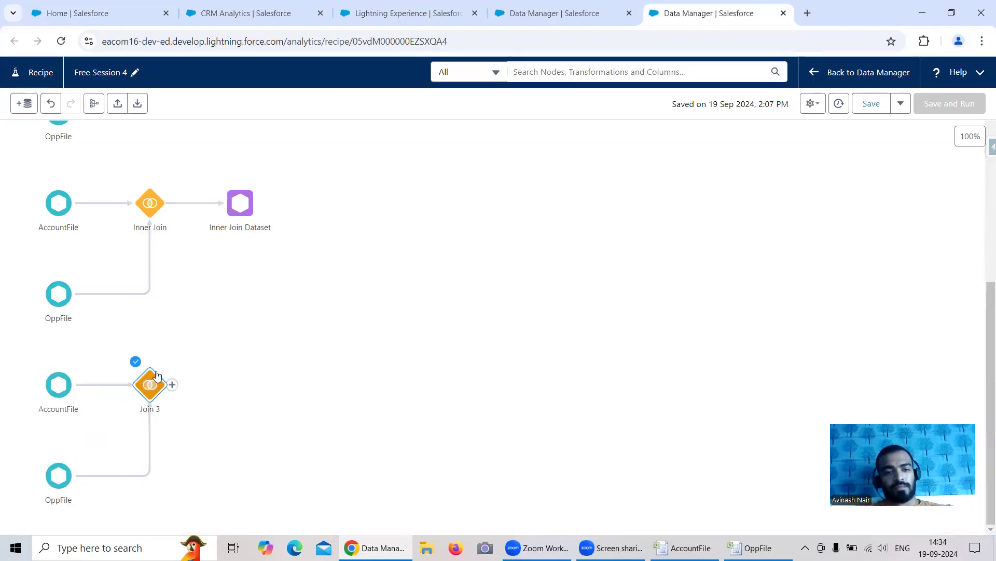
left_click(149, 383)
left_click(63, 347)
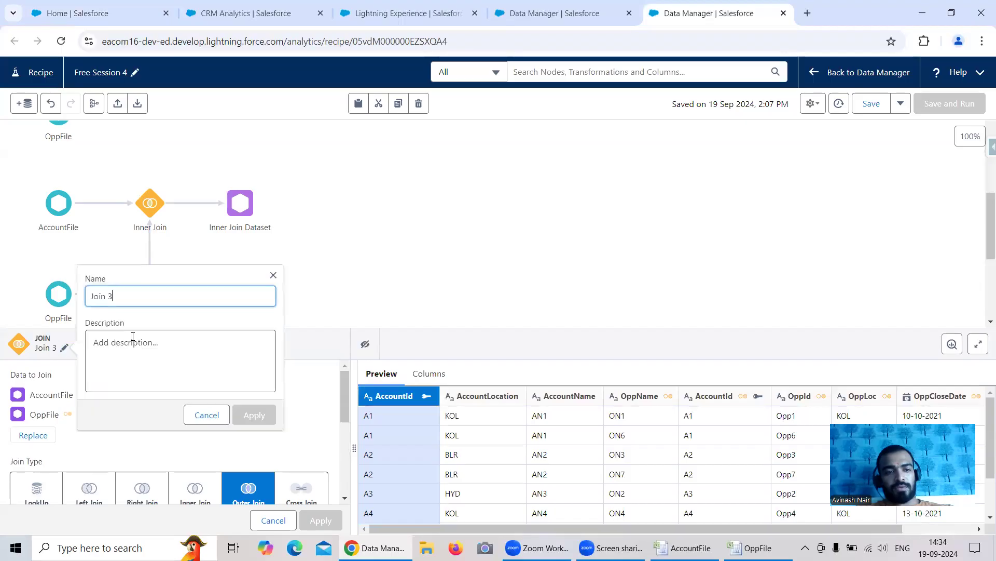
key("ctrl+a")
type("O")
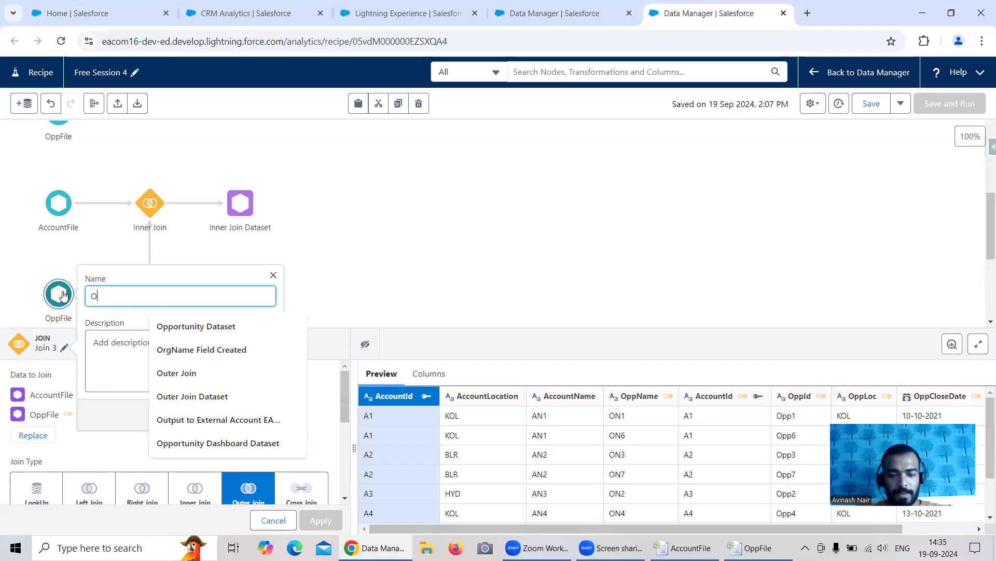
type("uter Join")
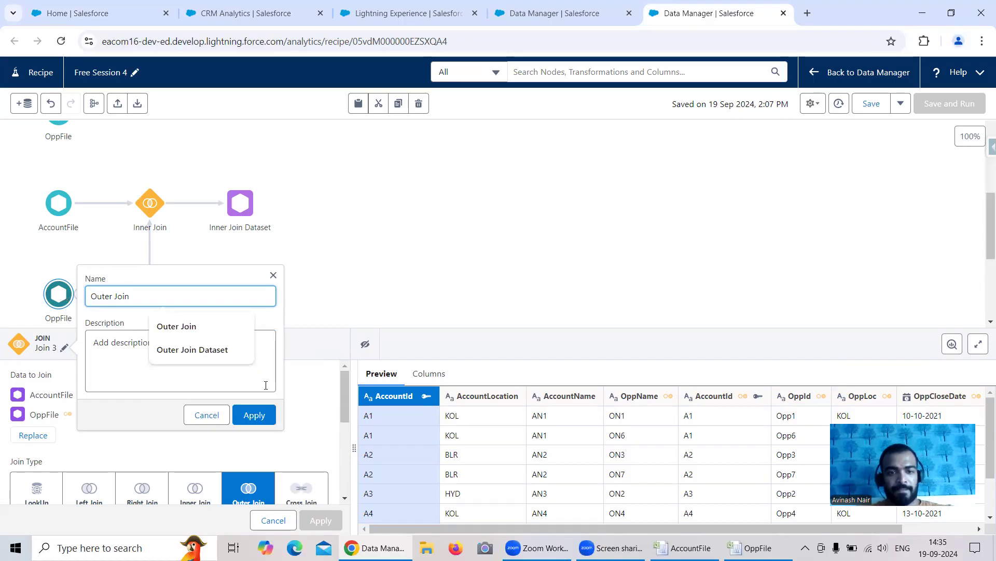
left_click(264, 419)
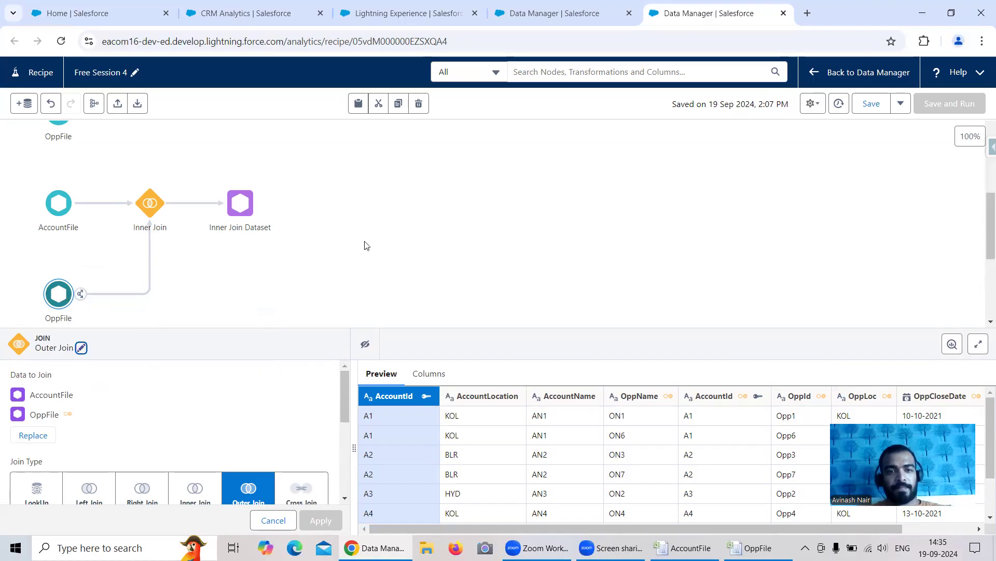
Add an Output node after Outer Join, with Outer Join File as the dataset display label, checking the existing lens dataset's naming
left_click(172, 178)
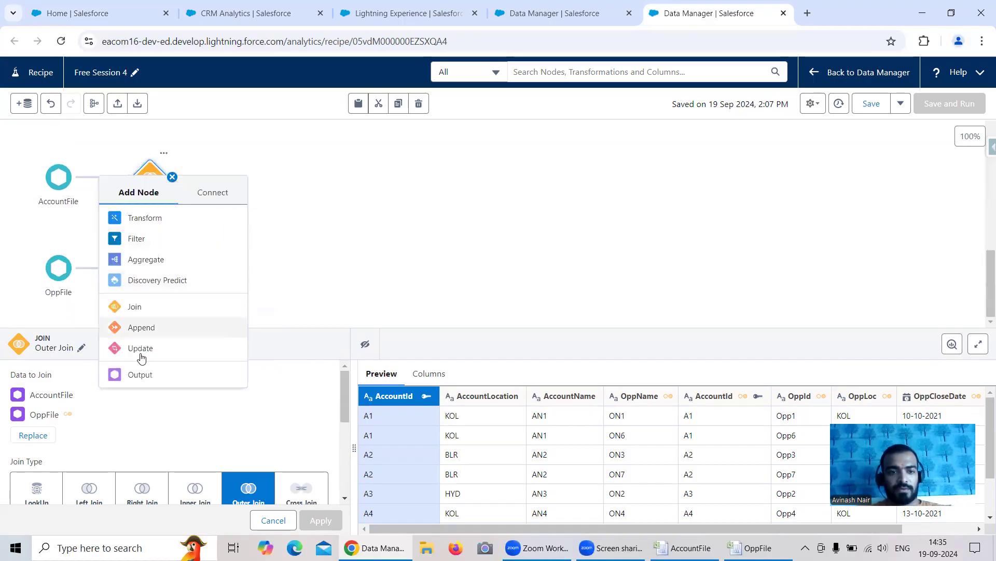
left_click(141, 376)
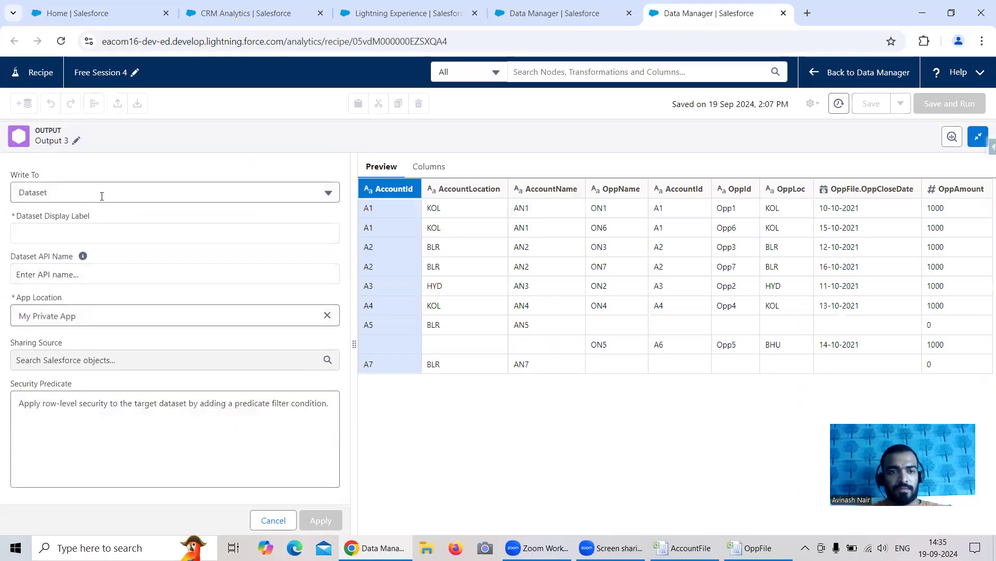
left_click(97, 241)
type("Outer Join")
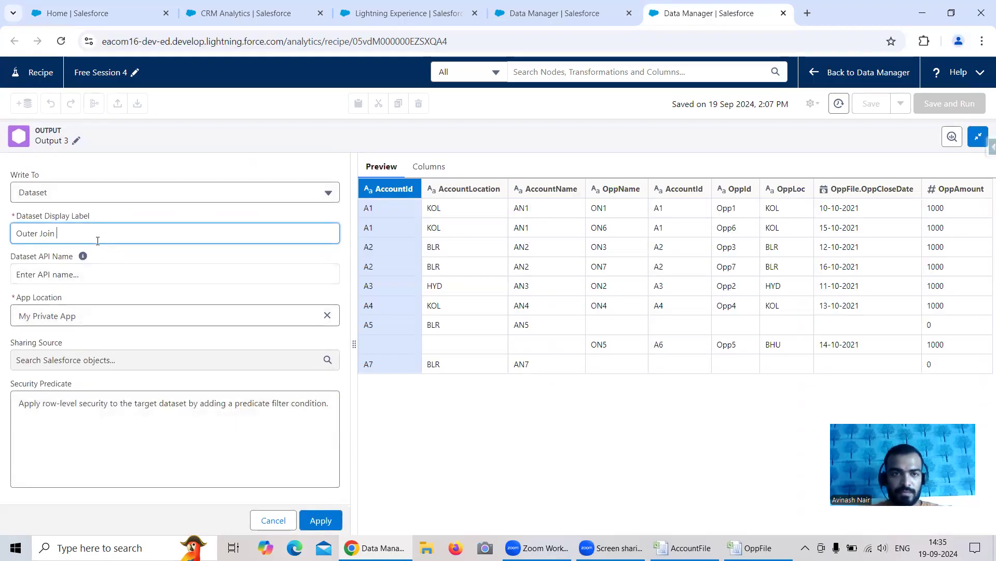
left_click(197, 14)
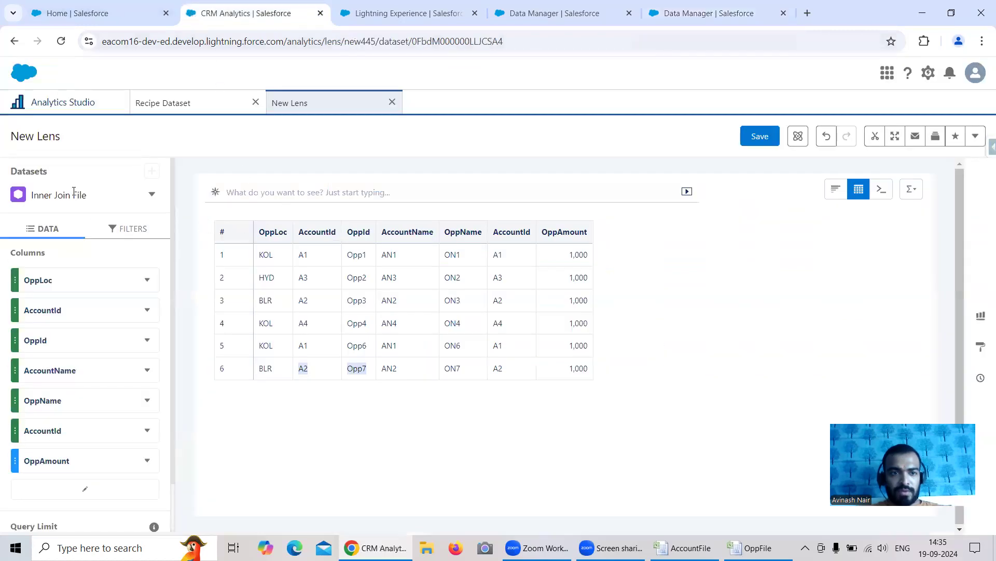
left_click(680, 15)
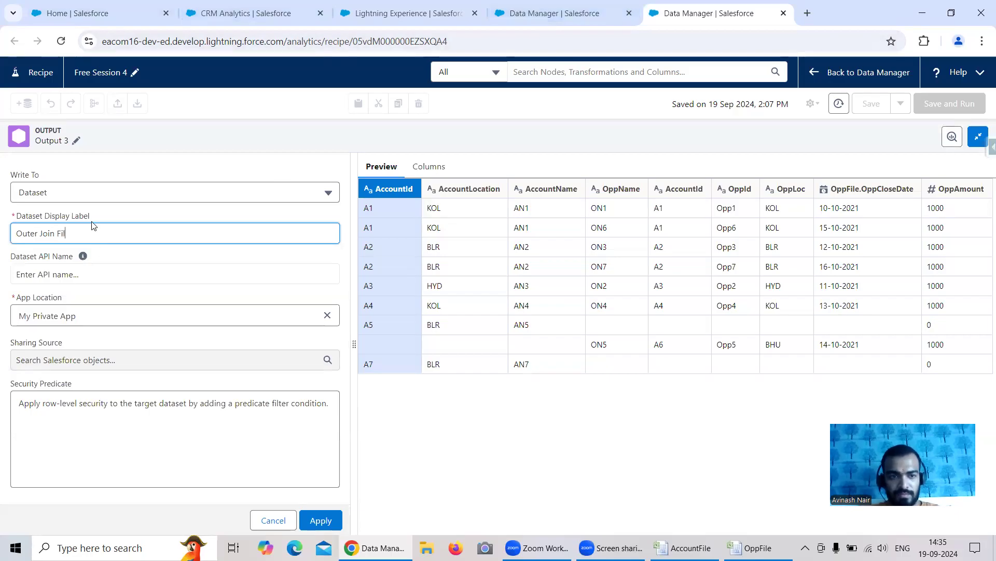
type("e")
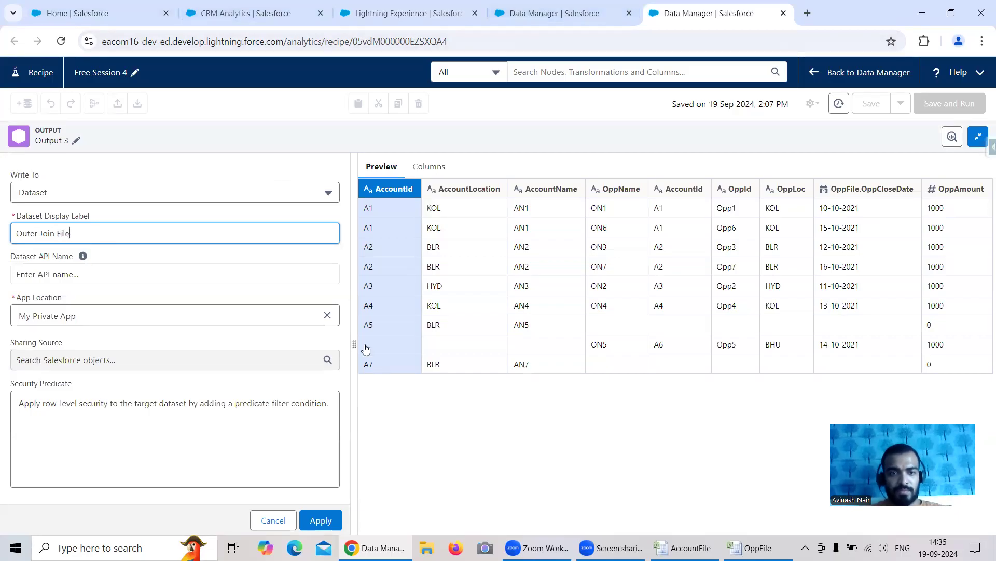
Replace the output dataset's My Private App location with another app and apply the output settings
left_click(327, 315)
left_click(105, 362)
left_click(321, 520)
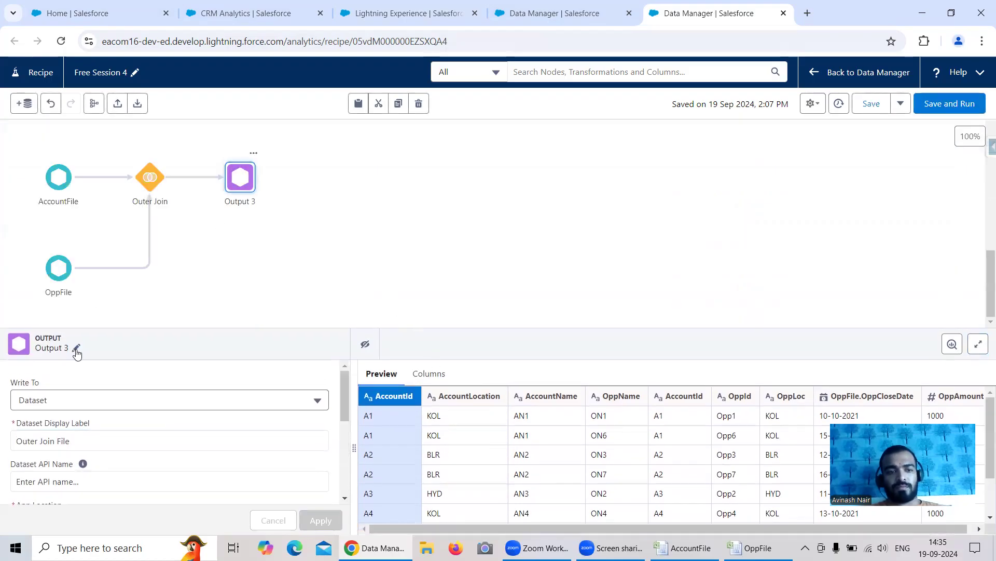
Rename the output node as Outer Join Dataset, and save and run the recipe
left_click(76, 348)
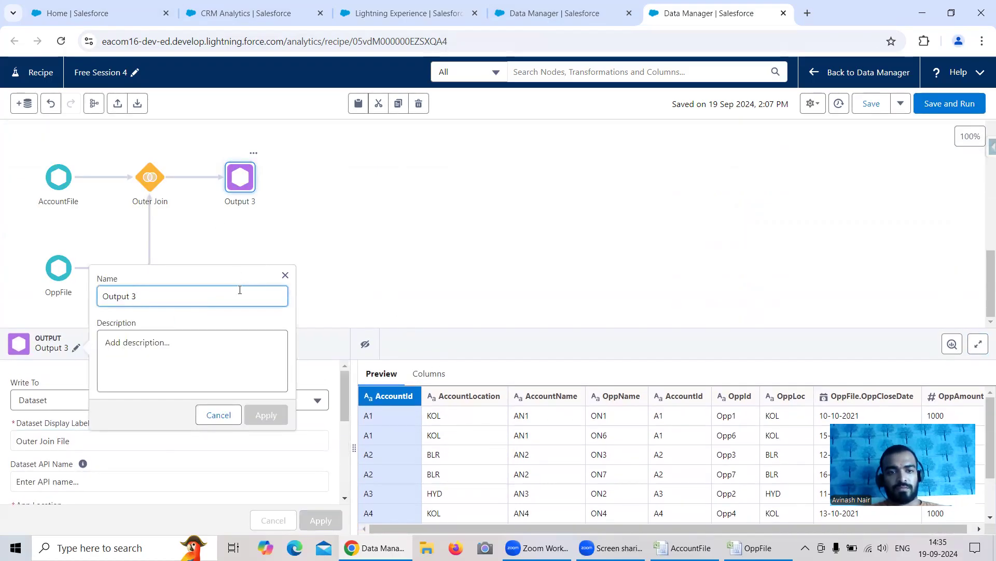
triple_click(119, 296)
type("Out")
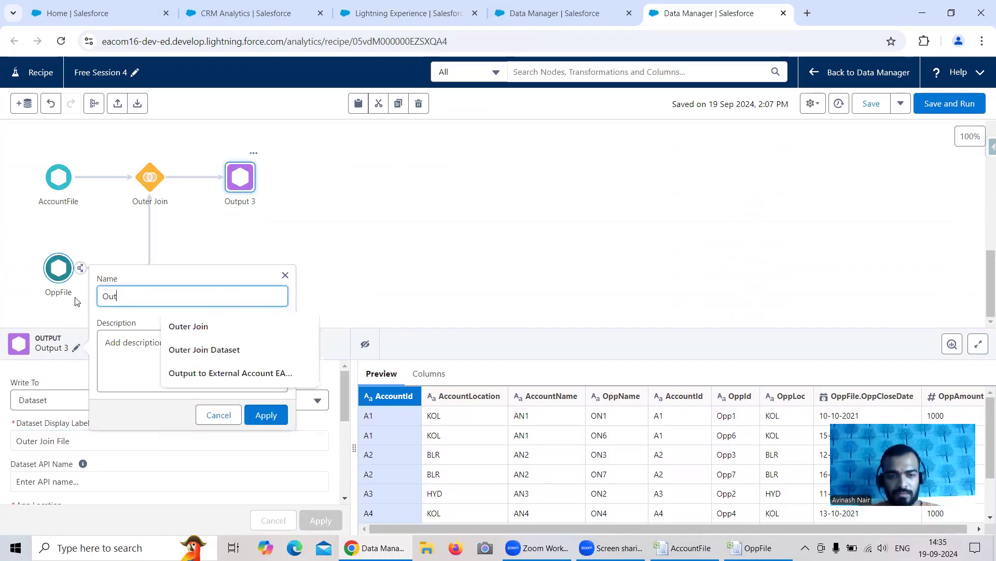
type("er Join ")
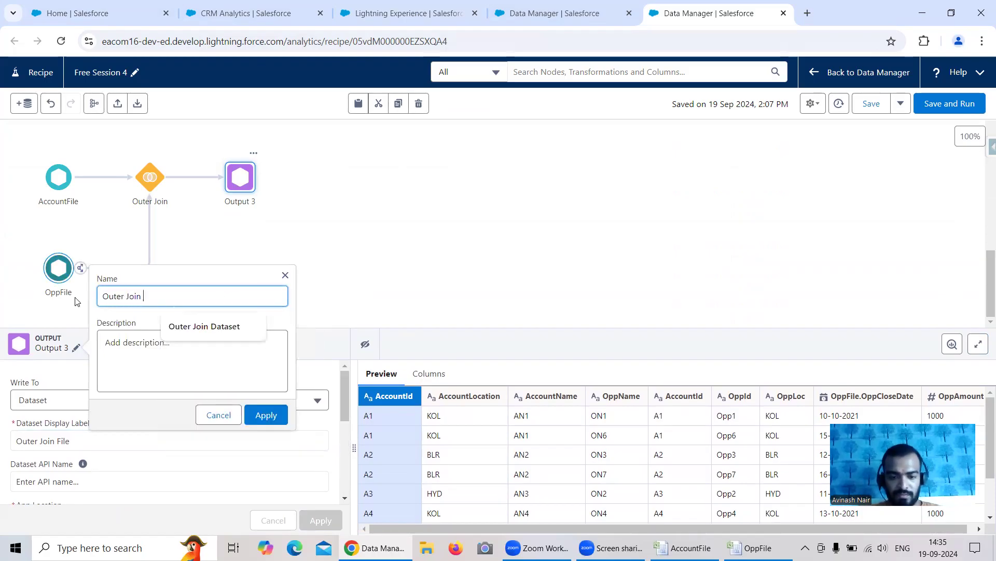
type("Dataset")
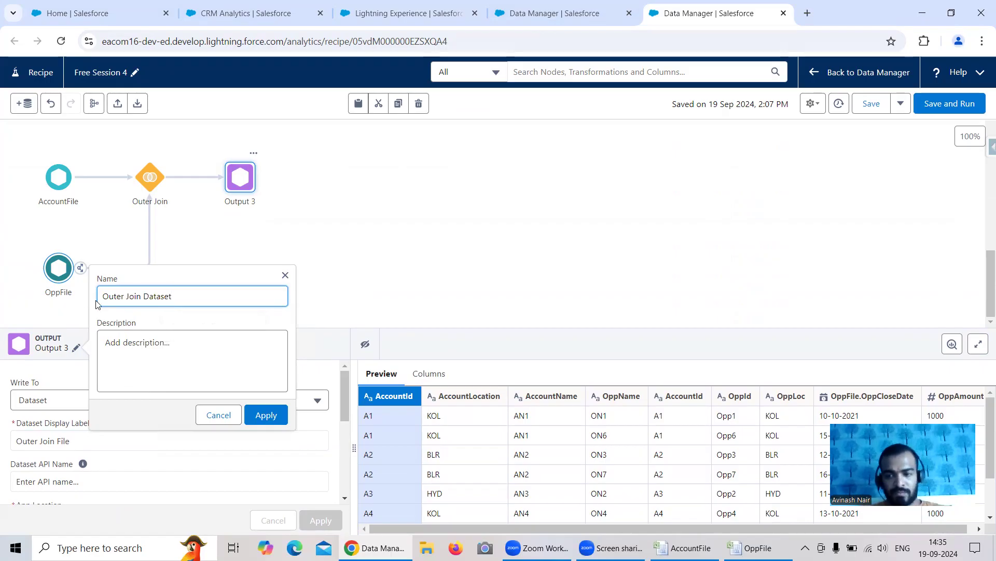
left_click(265, 415)
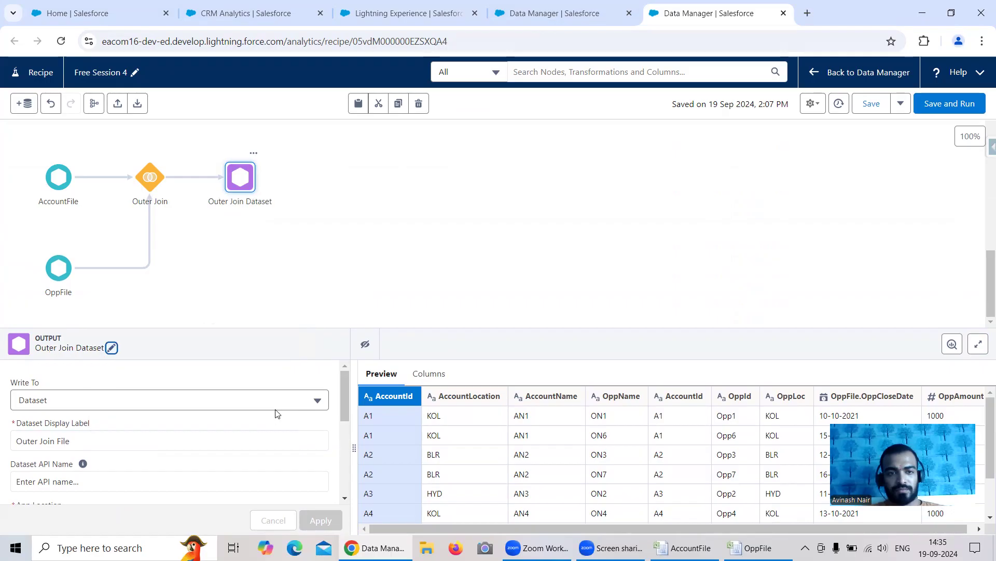
left_click(936, 110)
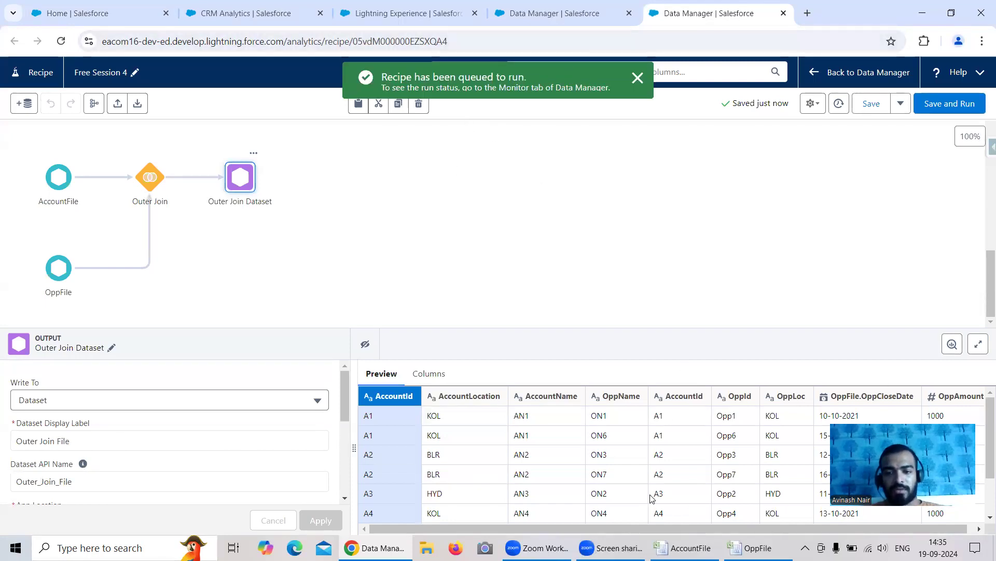
Switch to the AccountFile workbook in Excel and enter the heading Outer Join in cell N28
left_click(756, 548)
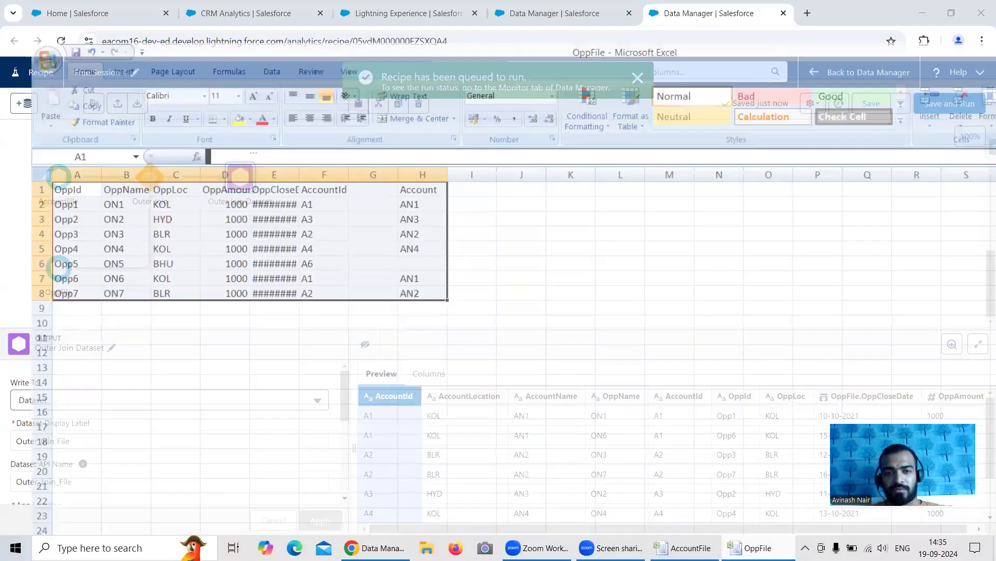
left_click(684, 548)
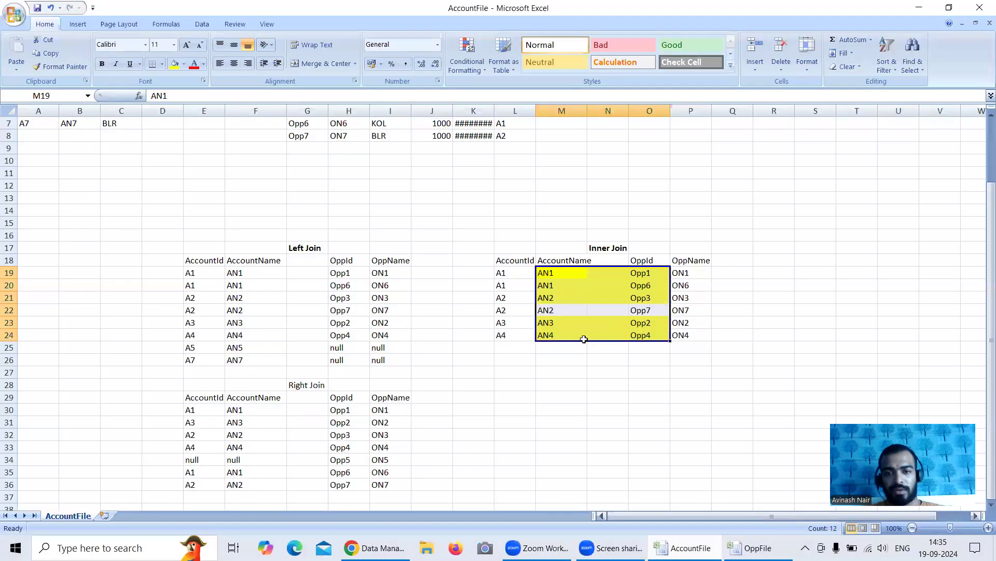
scroll(613, 356, "down", 1)
left_click(608, 357)
left_click(607, 345)
type("Out")
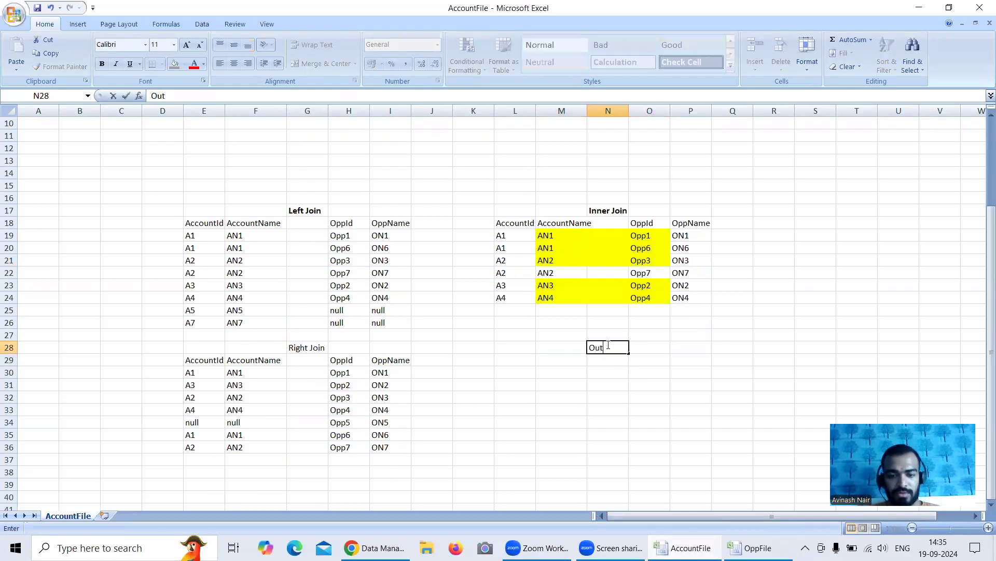
type("er Jpin")
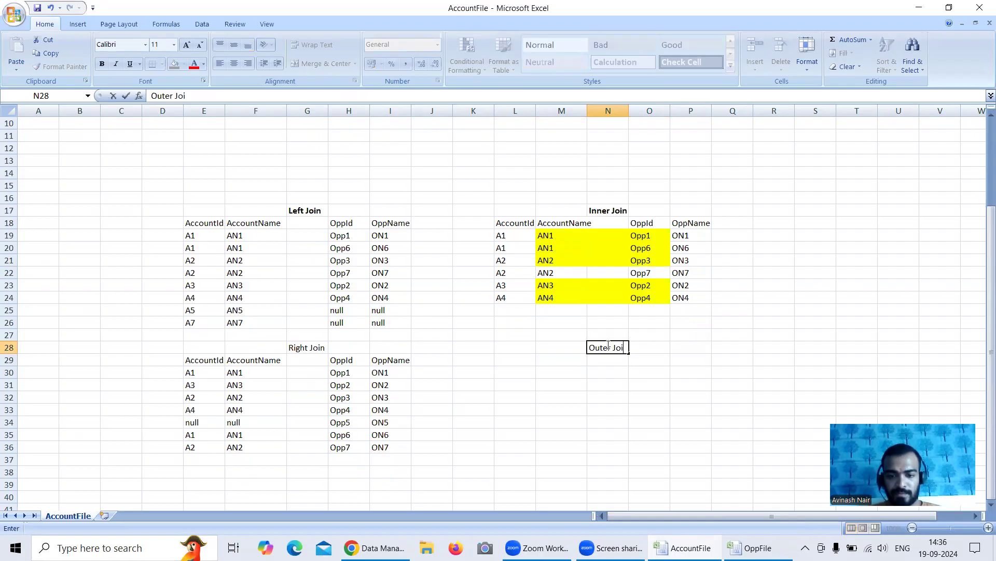
left_click(102, 64)
Copy the Inner Join table's header row to the row below the Outer Join heading, starting at L29
left_click_drag(497, 229, 671, 224)
key("ctrl+c")
left_click(507, 358)
key("ctrl+v")
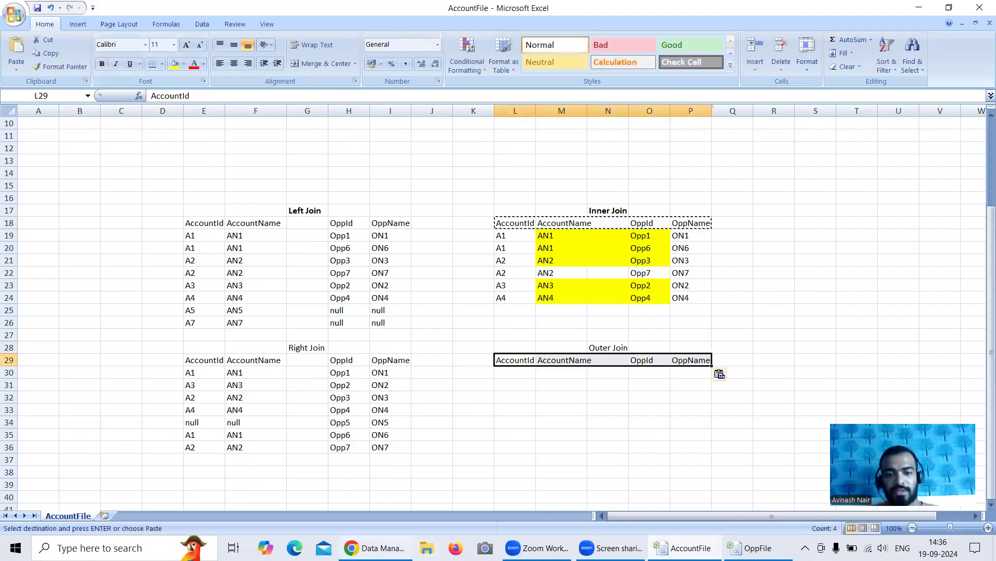
Switch to the Salesforce recipe to review the Outer Join node's join type and preview, and return to the AccountFile workbook
key("alt+Tab")
left_click(257, 263)
left_click(150, 384)
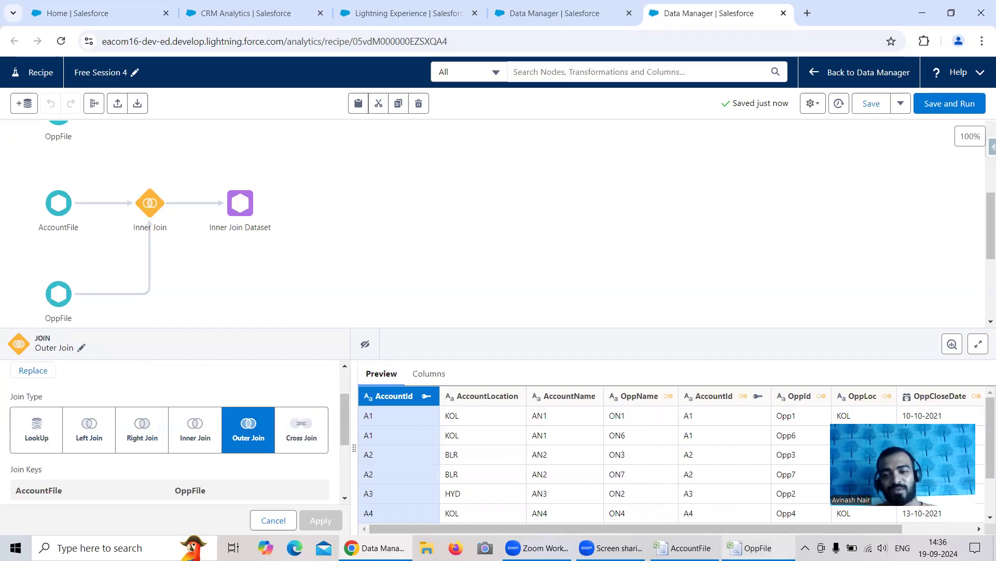
mouse_move(757, 548)
left_click(651, 497)
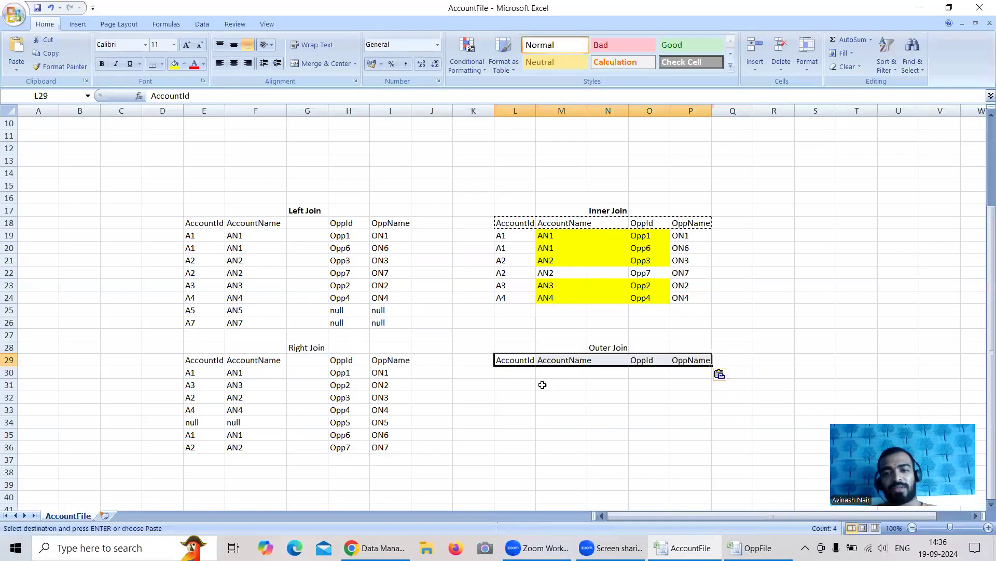
scroll(446, 308, "up", 3)
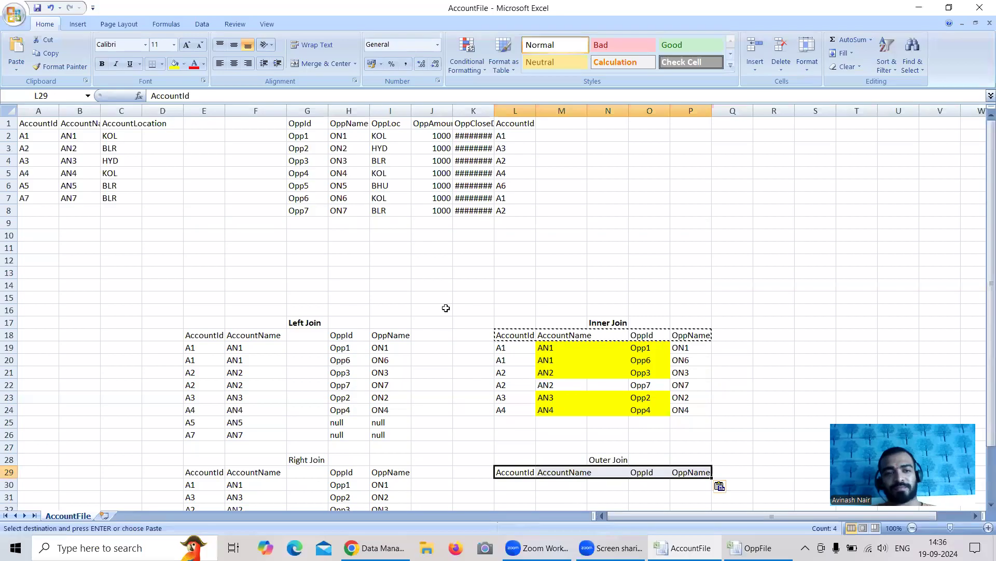
left_click(31, 136)
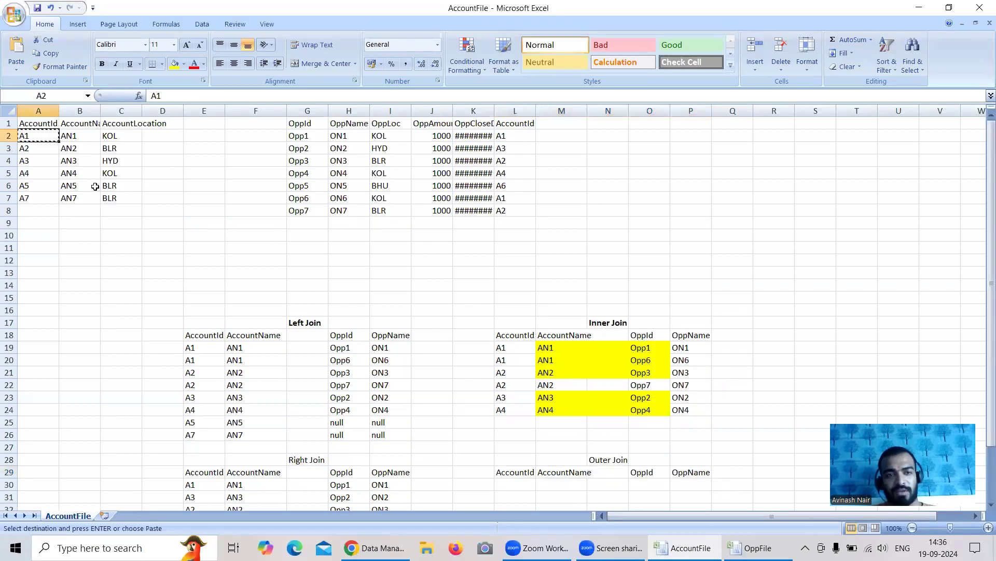
scroll(545, 336, "down", 2)
left_click(522, 410)
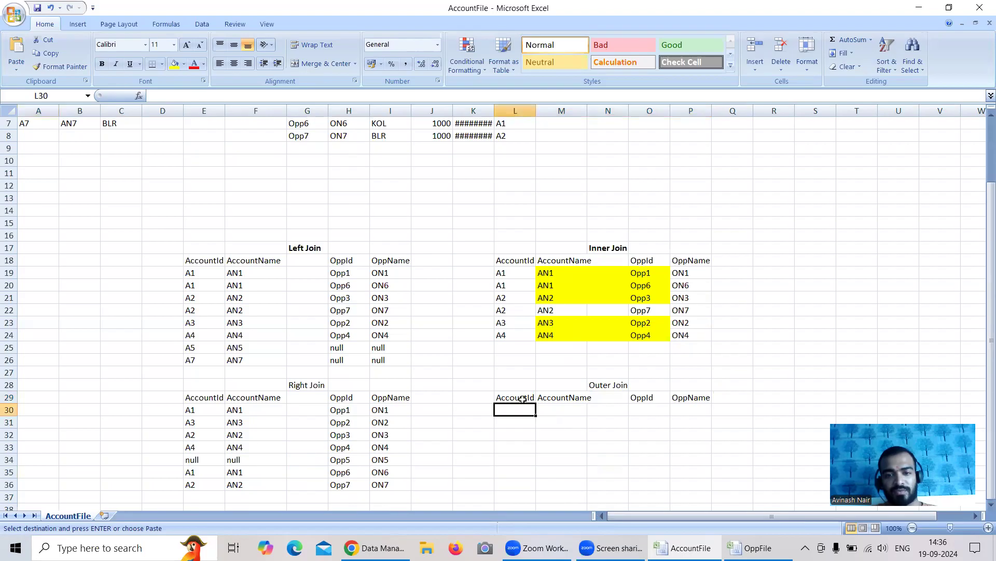
Copy the account name AN1 from the source account table to M30 under the Outer Join AccountName heading
scroll(522, 398, "up", 2)
left_click(70, 138)
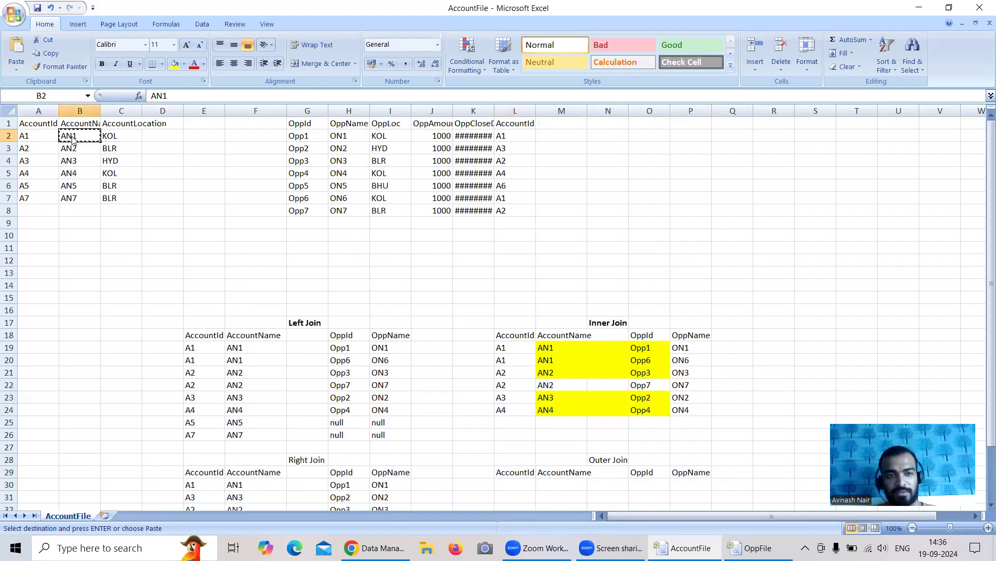
scroll(513, 382, "down", 1)
left_click(563, 448)
key("ctrl+v")
Copy ON1 and ON6 from the Left Join table to P30:P31 and repeat AN1 in M31
scroll(553, 420, "up", 1)
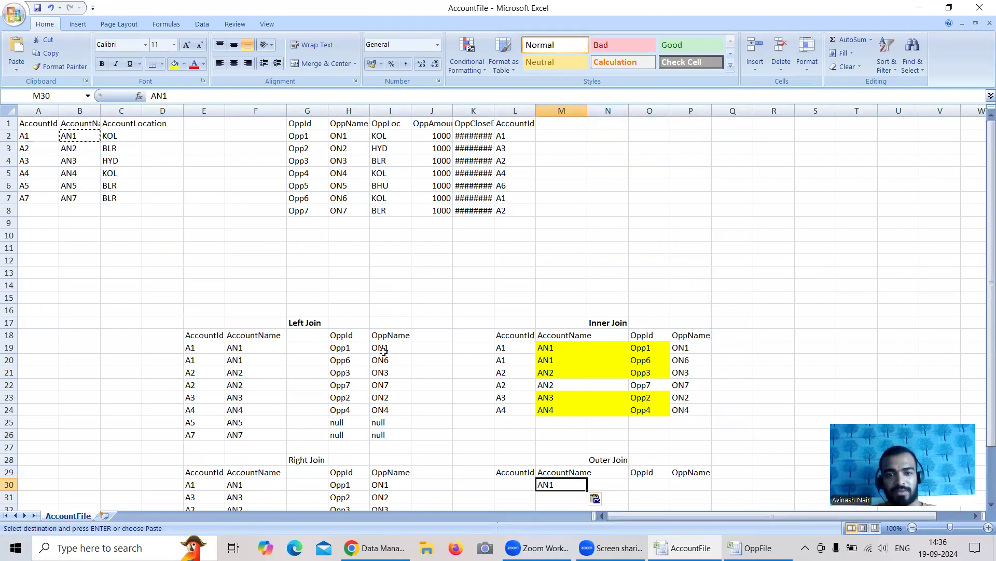
left_click_drag(396, 347, 397, 358)
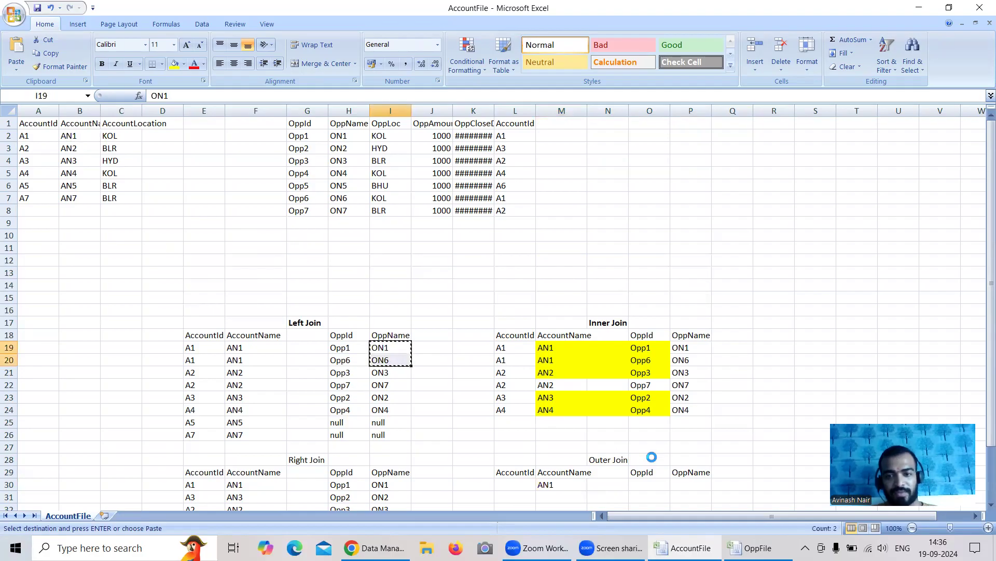
scroll(638, 442, "down", 1)
key("ctrl+c")
left_click(686, 449)
key("ctrl+v")
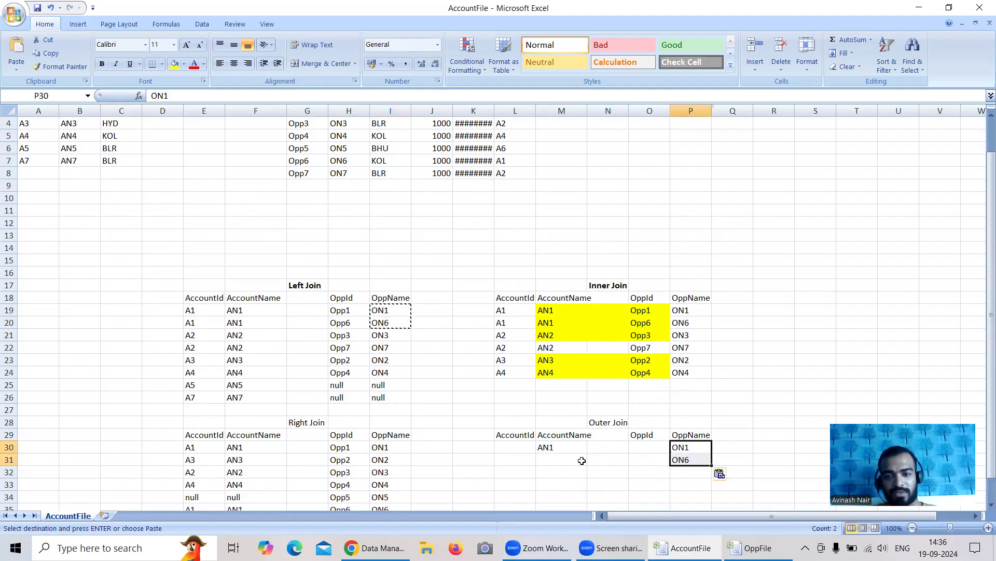
left_click(549, 449)
key("ctrl+c")
left_click(556, 460)
key("ctrl+v")
Copy the account name AN2 from the source account table to M32 in the Outer Join table
scroll(160, 238, "up", 1)
left_click(34, 150)
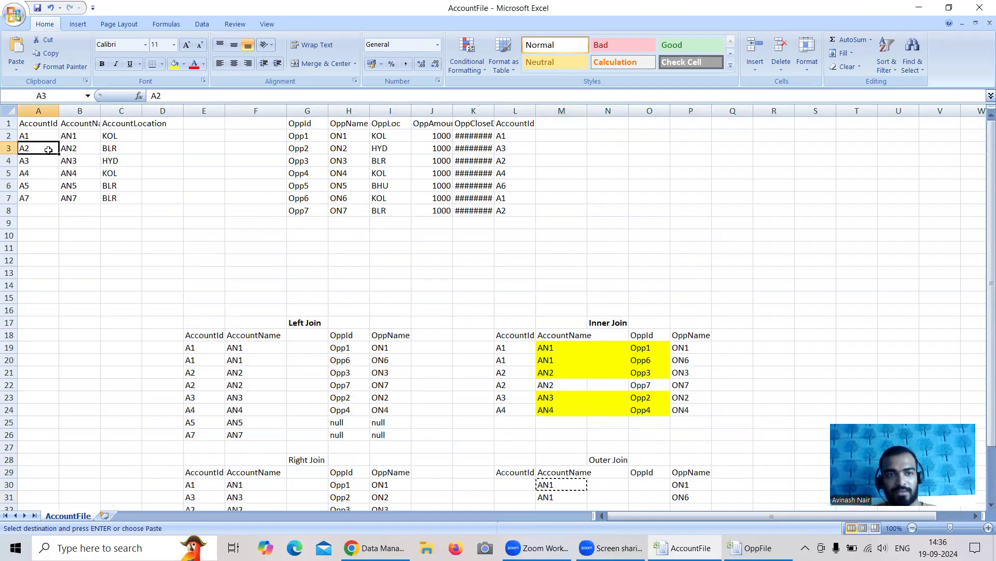
left_click(67, 151)
key("ctrl+c")
scroll(470, 281, "down", 2)
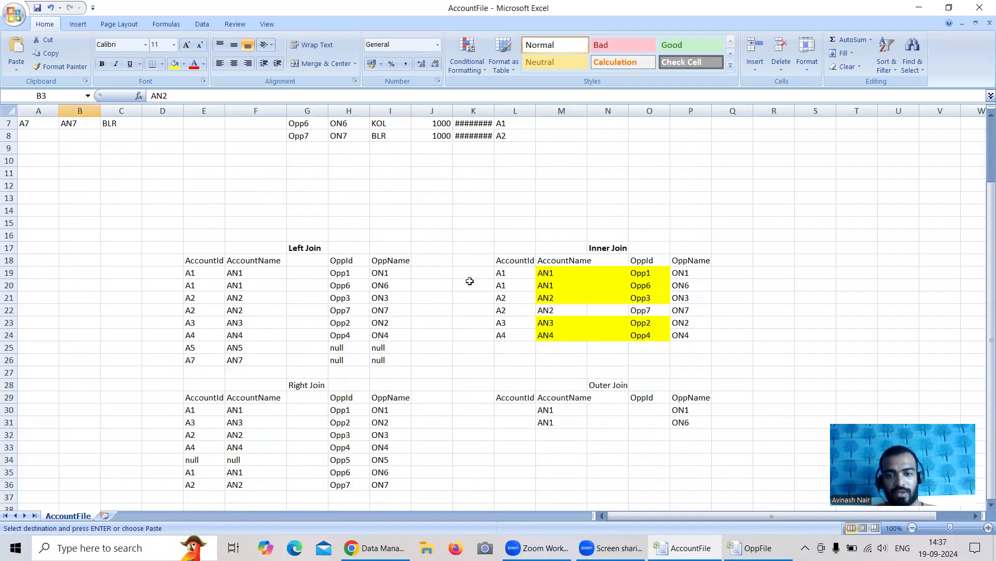
left_click(570, 435)
key("ctrl+v")
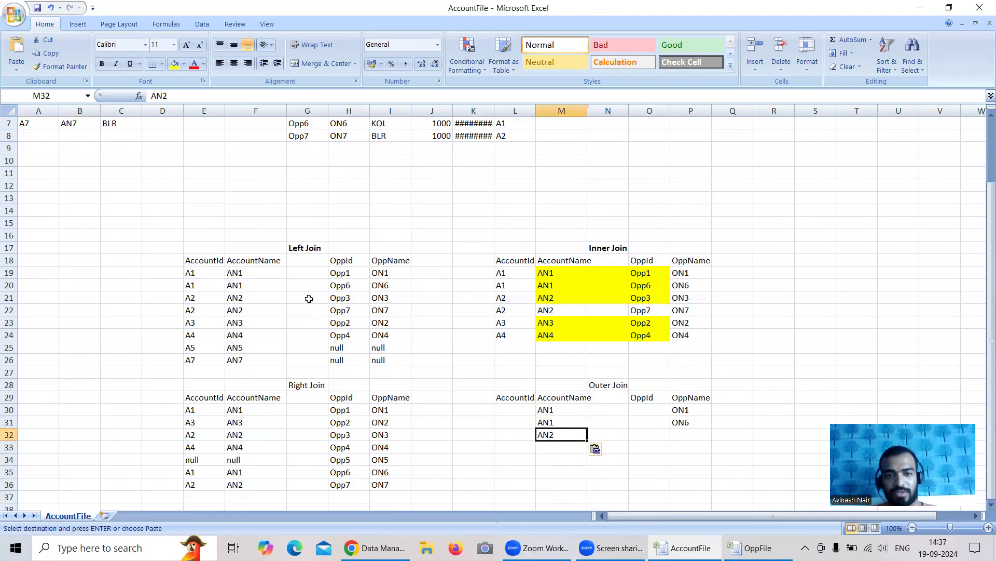
Copy ON3 and ON7 from the Left Join table to P32:P33 and repeat AN2 in M33
left_click_drag(378, 299, 386, 310)
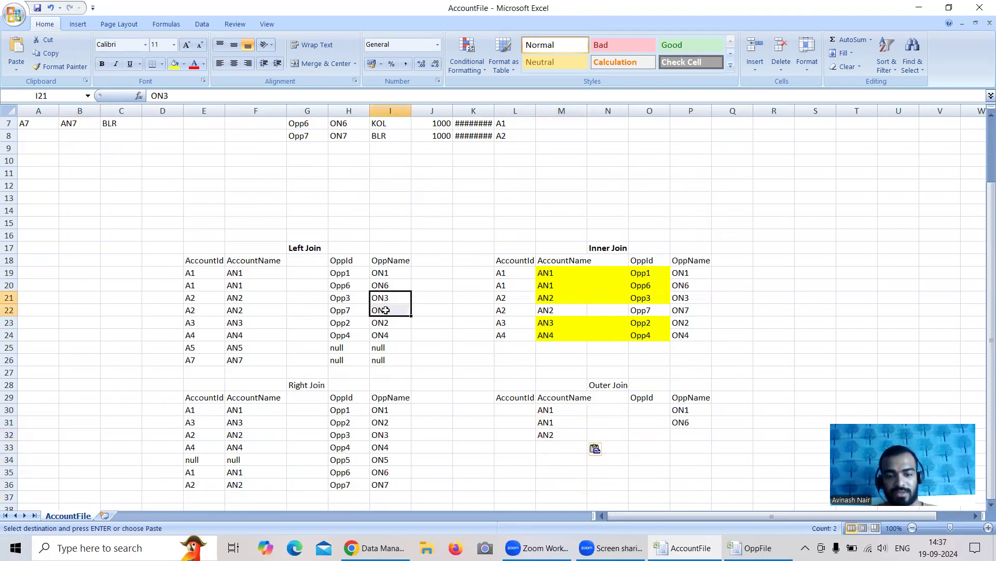
key("ctrl+c")
left_click(694, 438)
key("ctrl+v")
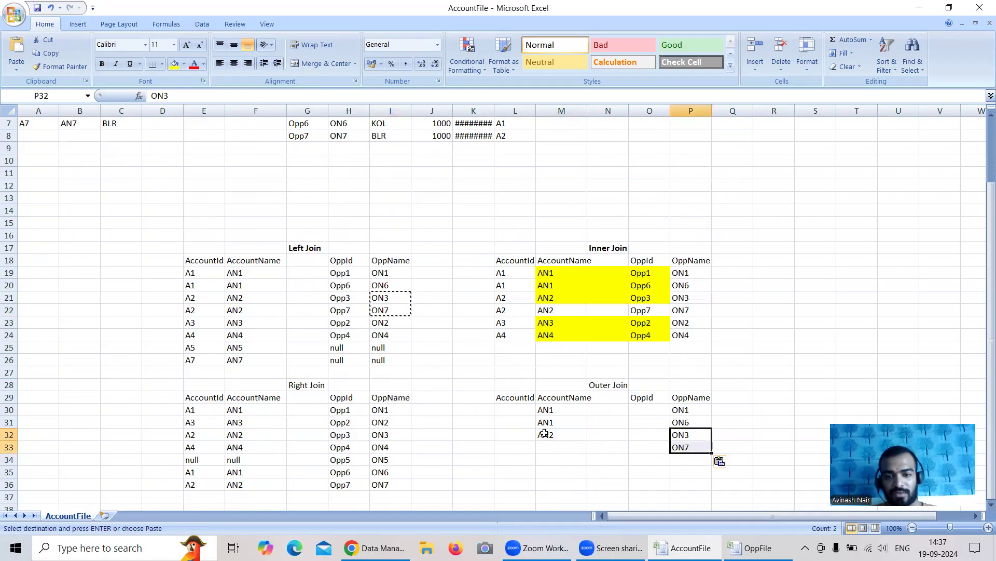
left_click(544, 432)
key("ctrl+c")
left_click(550, 447)
key("ctrl+v")
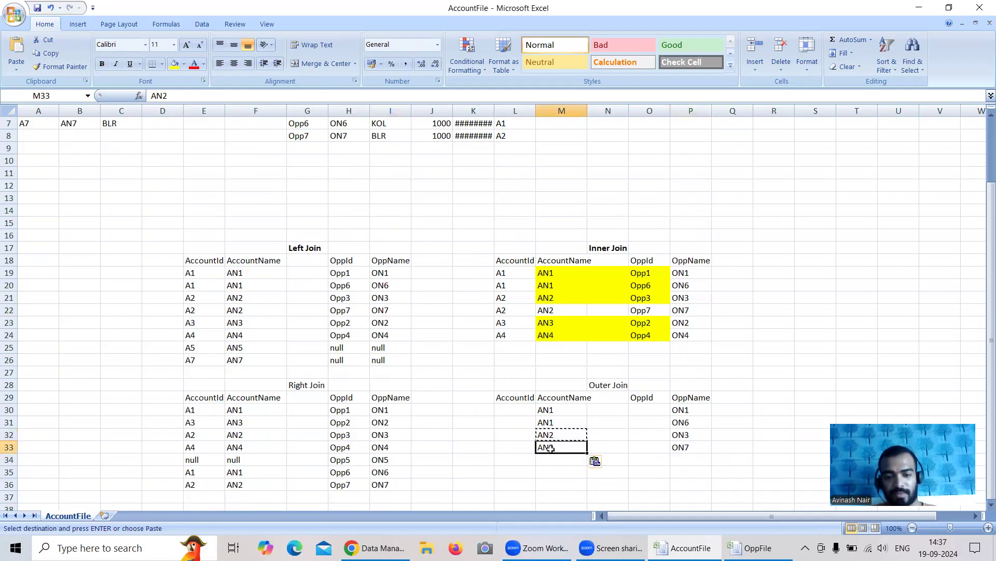
Fill row 34 of the Outer Join table by copying AN3 to M34 and its opportunity name ON2 to P34
scroll(527, 417, "up", 2)
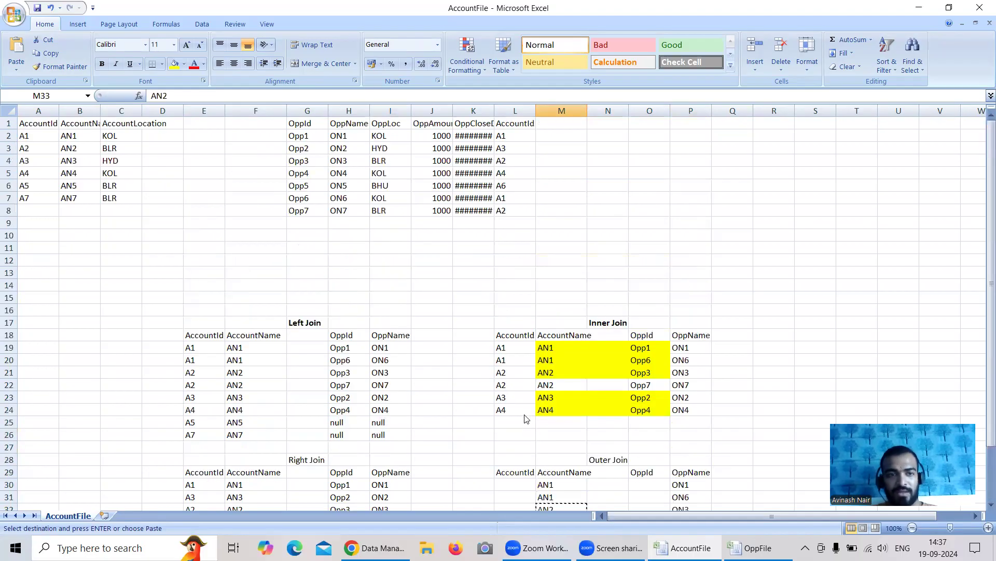
left_click(86, 164)
key("ctrl+c")
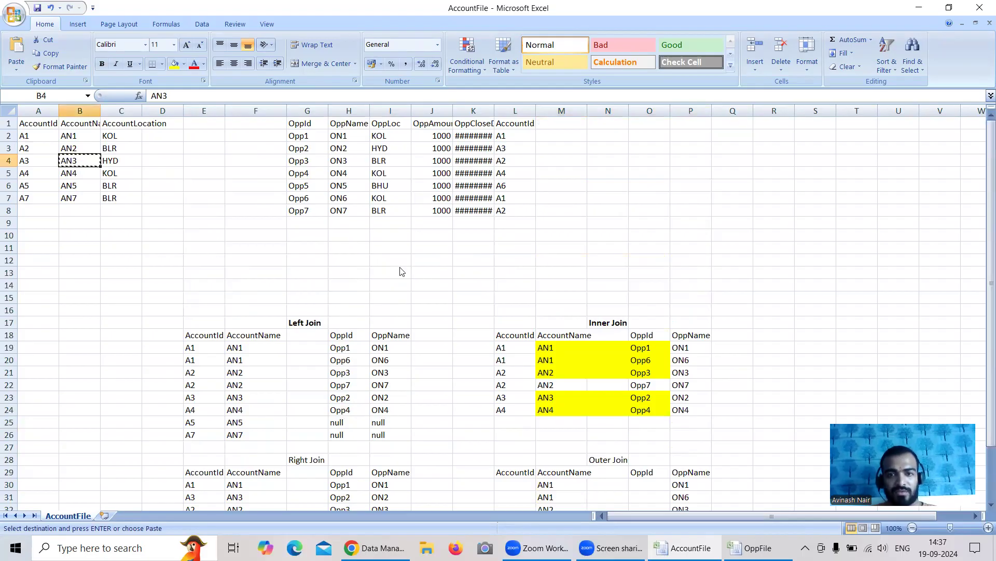
scroll(476, 232, "down", 1)
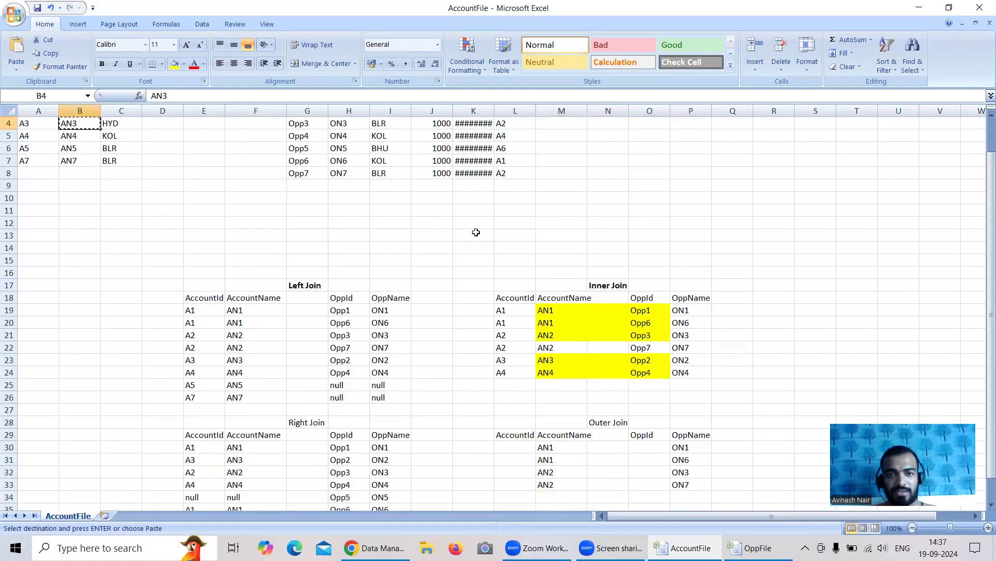
scroll(476, 232, "down", 1)
left_click(575, 459)
key("ctrl+v")
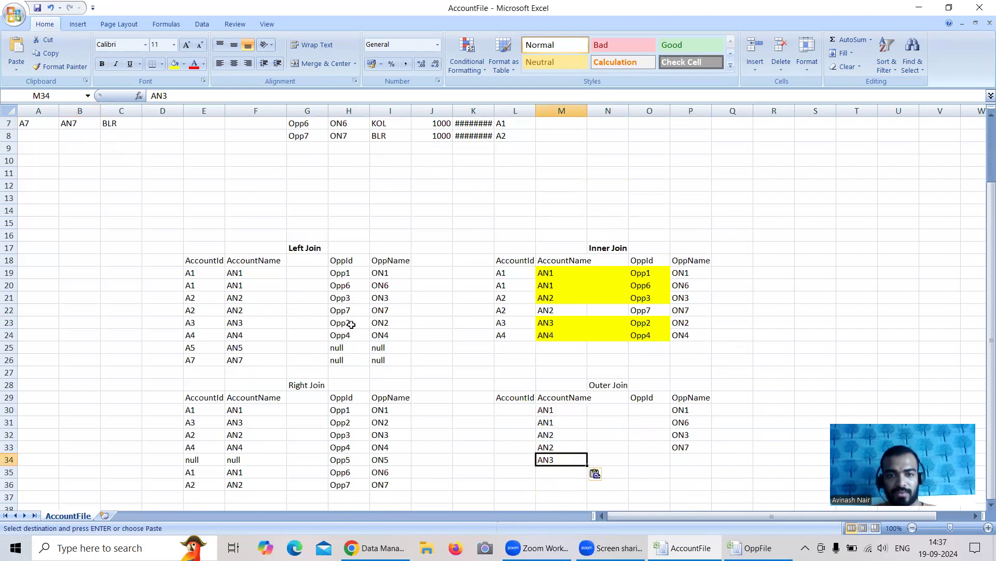
left_click(384, 322)
key("ctrl+c")
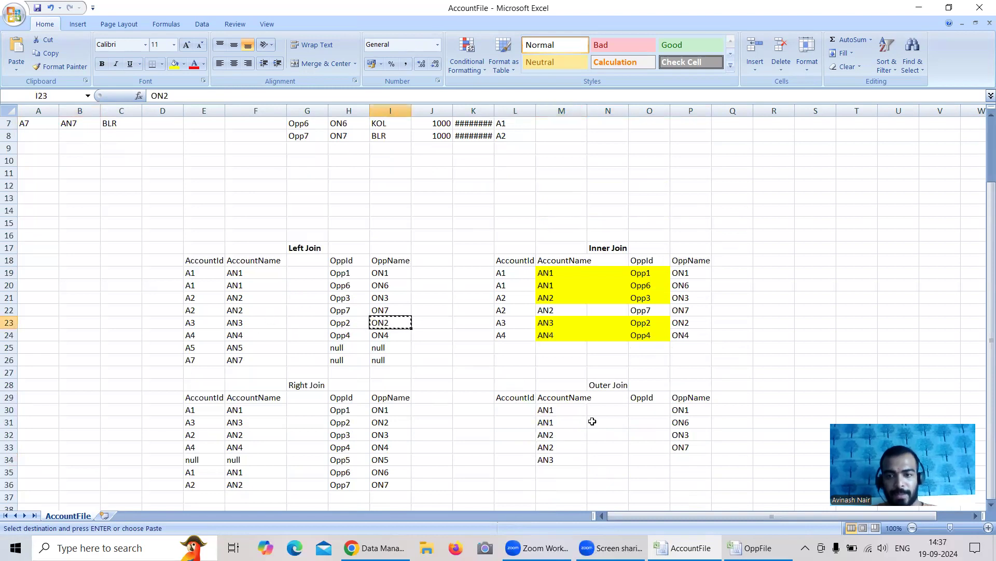
left_click(680, 460)
key("ctrl+v")
Fill row 35 of the Outer Join table by copying AN4 to M35 and entering ON4 in P35
scroll(414, 403, "up", 2)
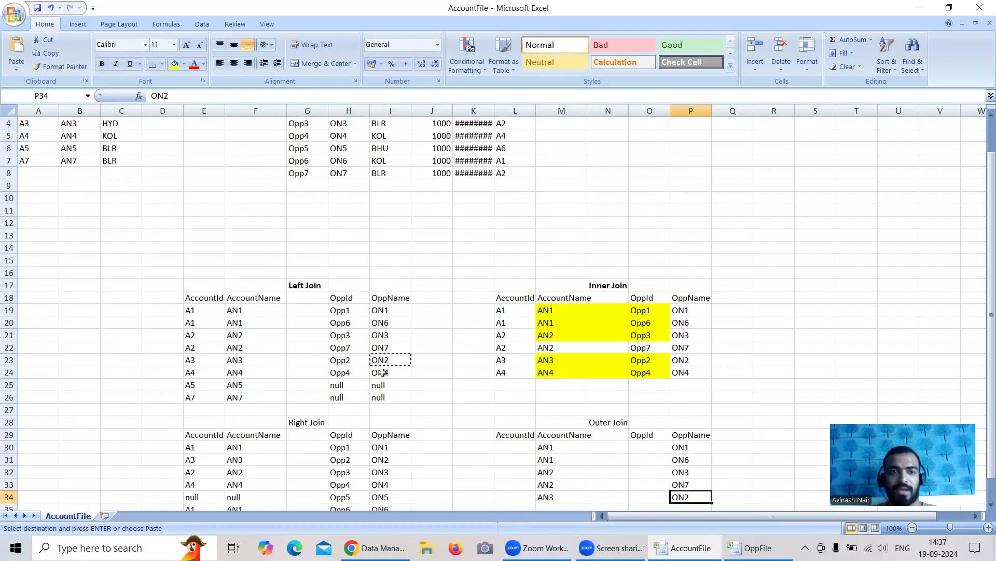
left_click(33, 176)
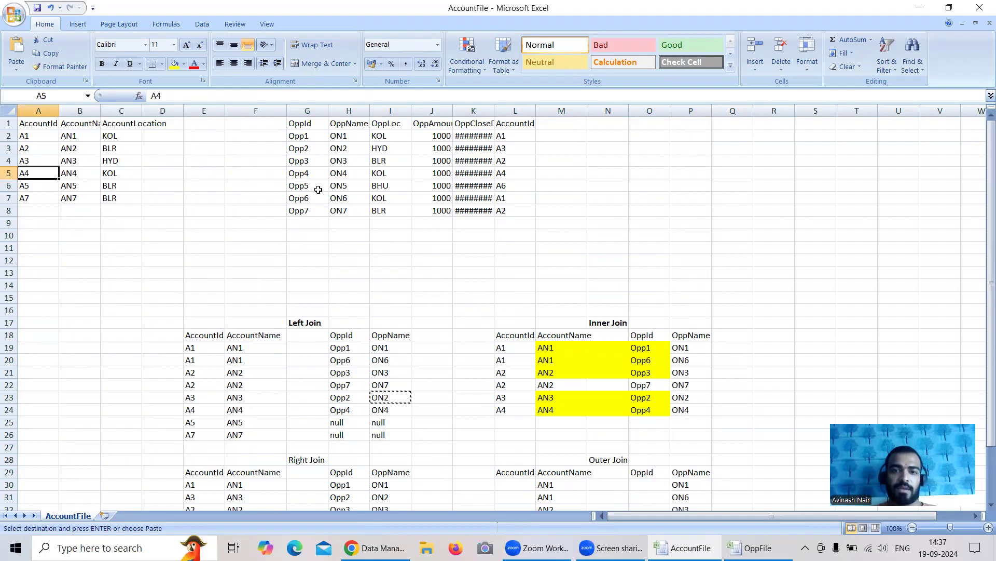
left_click(88, 175)
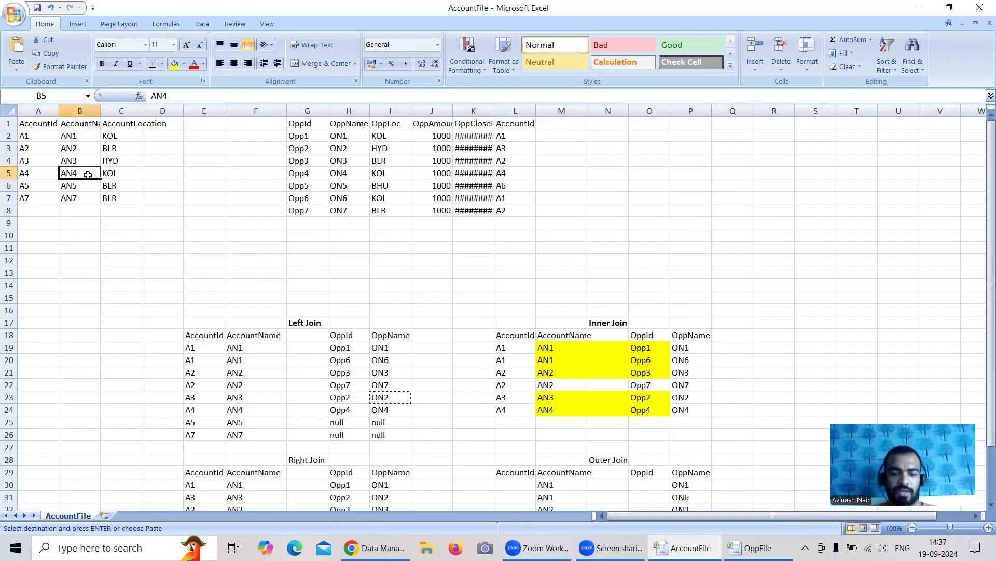
key("ctrl+c")
scroll(522, 245, "down", 3)
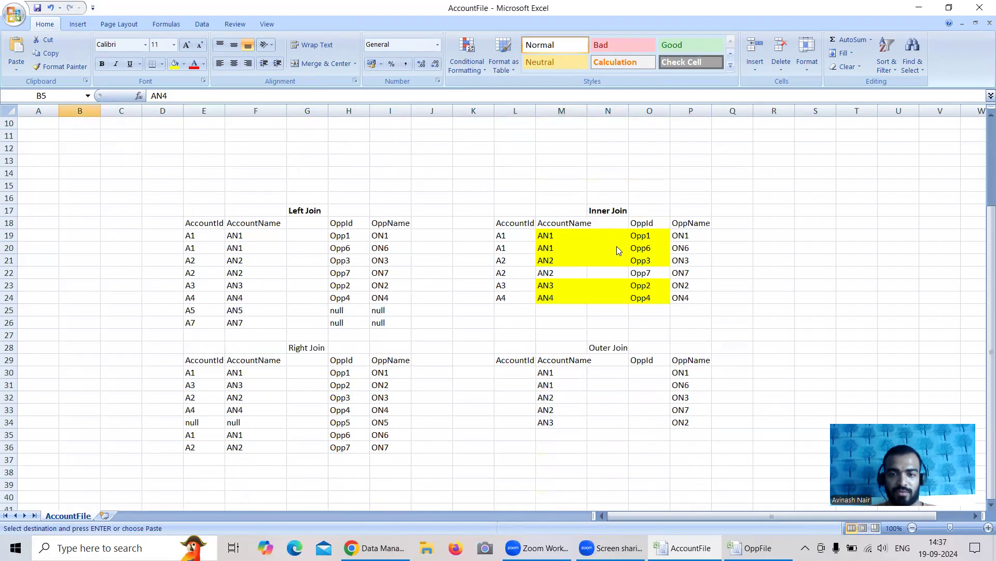
left_click(554, 436)
key("ctrl+v")
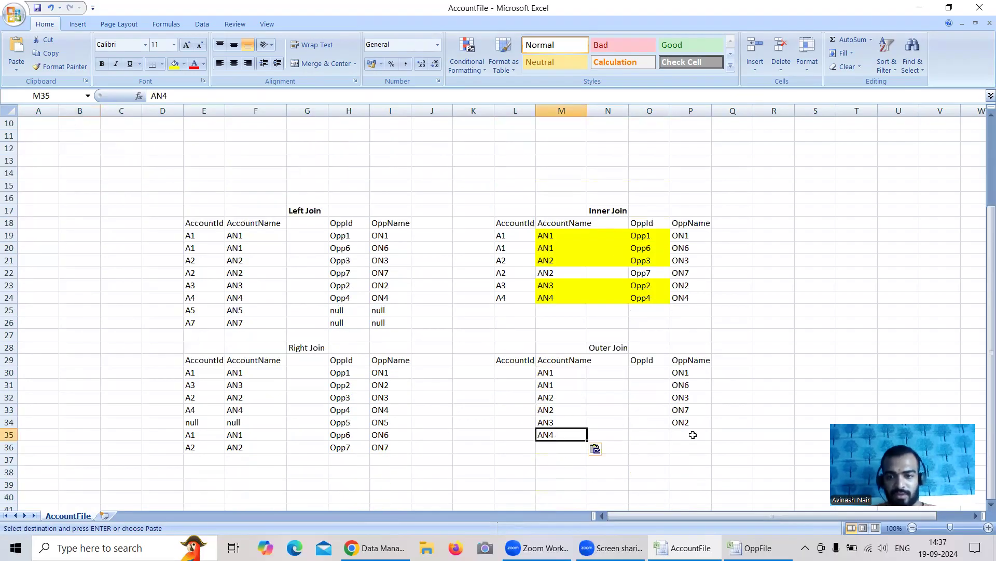
left_click(693, 435)
type("O")
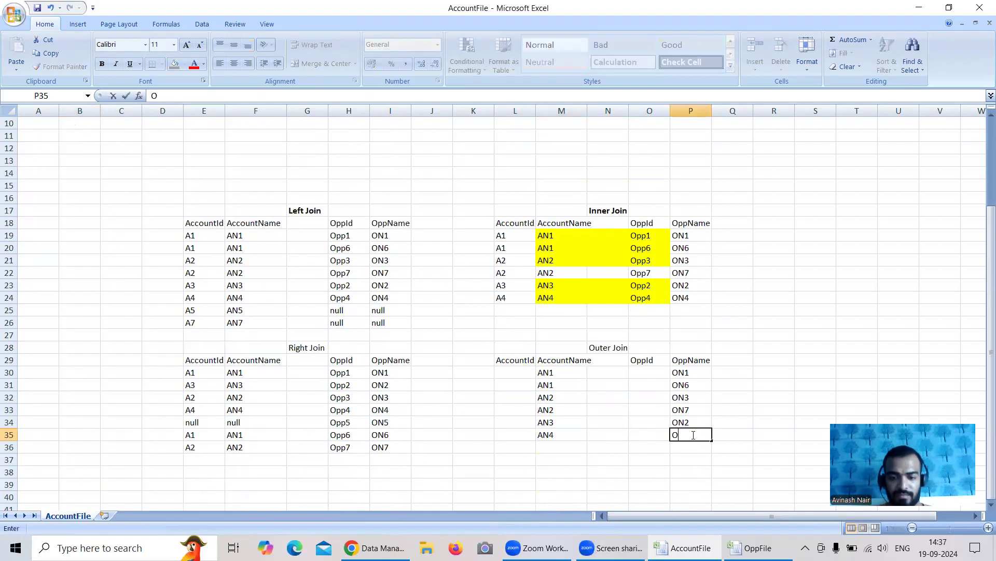
type("N4")
left_click(553, 449)
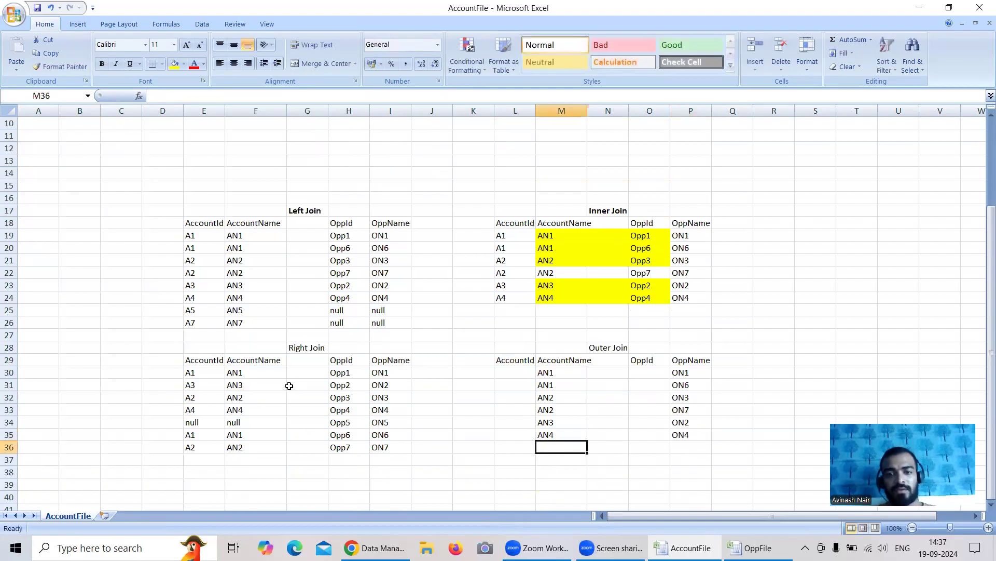
Copy the unmatched account names AN5 and AN7 from the source account table to M36:M37
scroll(289, 384, "up", 3)
left_click_drag(67, 185, 71, 198)
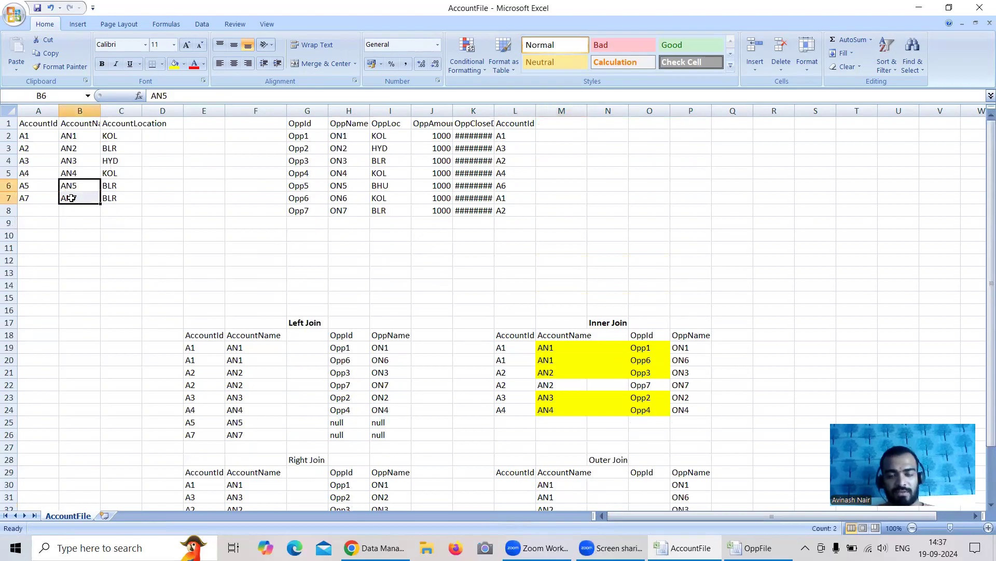
key("ctrl+c")
scroll(423, 306, "down", 3)
left_click(561, 447)
key("ctrl+v")
Enter null as the OppName in P36 and P37, beside AN5 and AN7
left_click(689, 445)
type("nu")
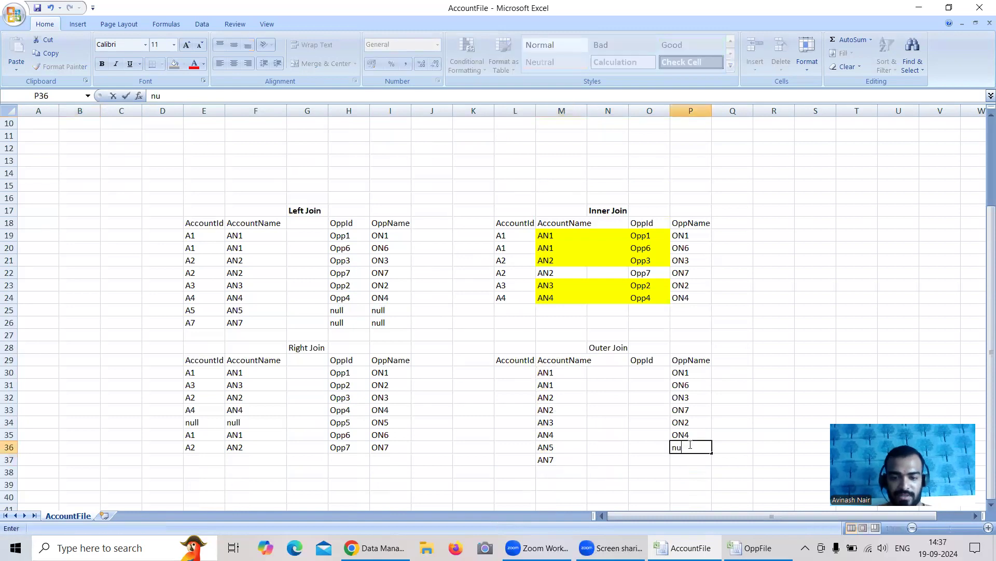
type("ll")
key("Return")
type("nu")
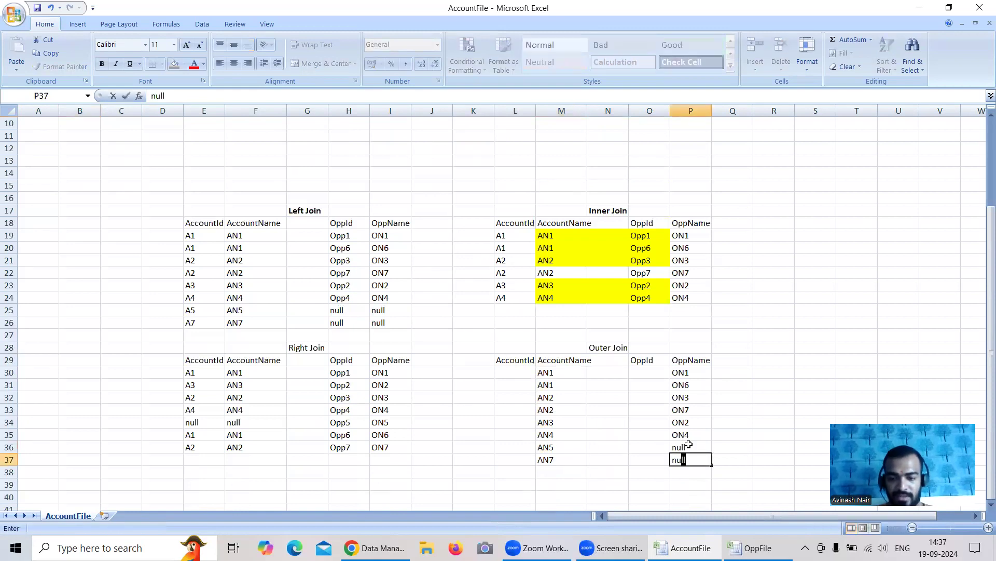
type("ll")
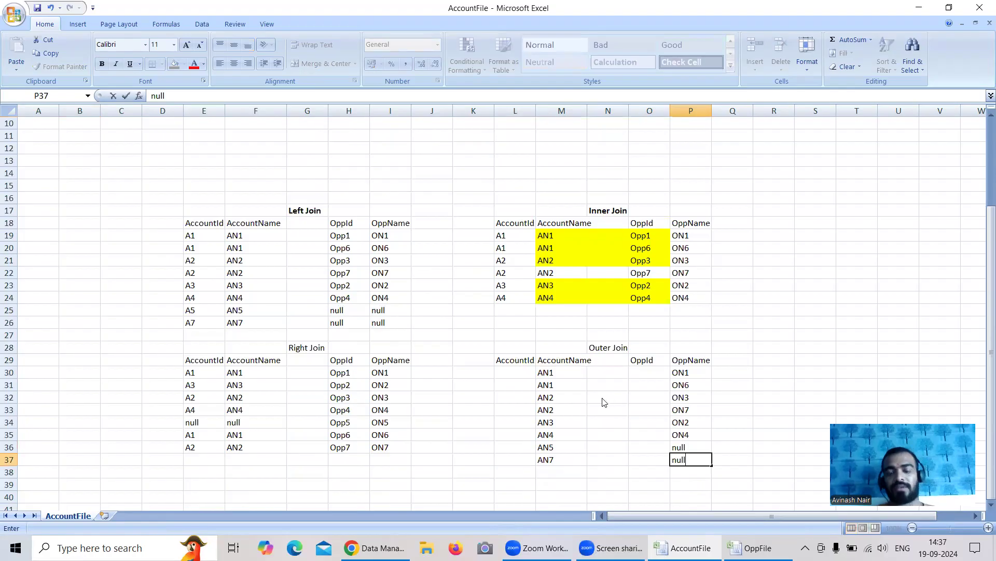
Select the matched Outer Join rows M30:P35 and compare them with the source account and opportunity tables
left_click_drag(559, 375, 688, 440)
scroll(603, 419, "up", 3)
scroll(597, 410, "down", 2)
scroll(595, 406, "up", 2)
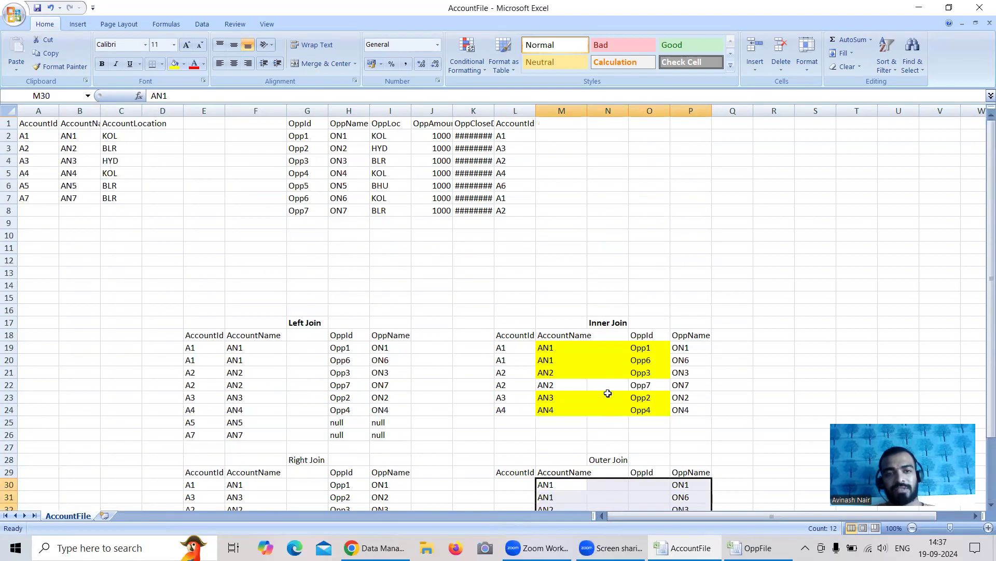
scroll(706, 426, "down", 2)
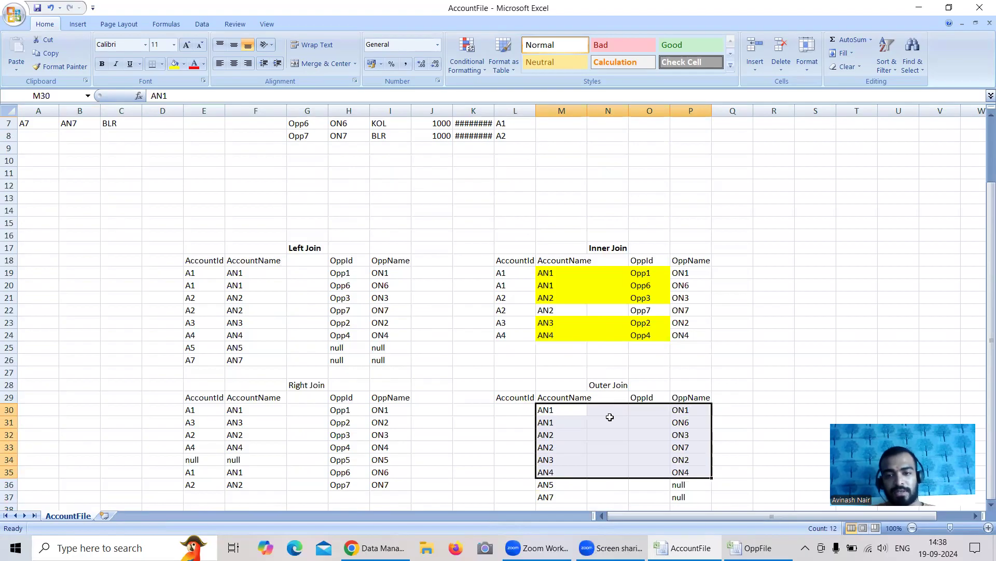
scroll(610, 417, "up", 2)
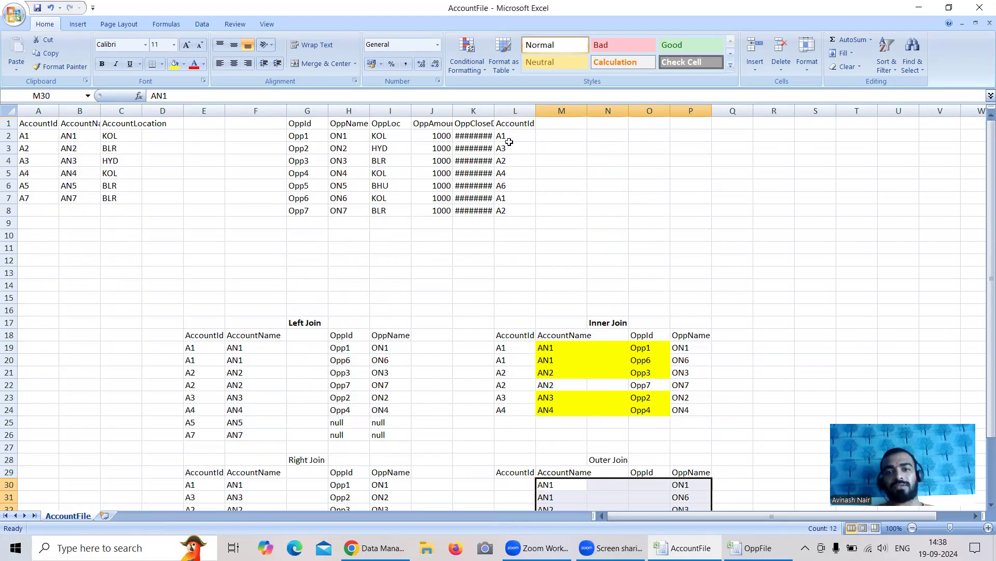
Copy the unmatched opportunity name ON5 from the source table to P38 and enter null as its AccountName in M38
left_click(510, 186)
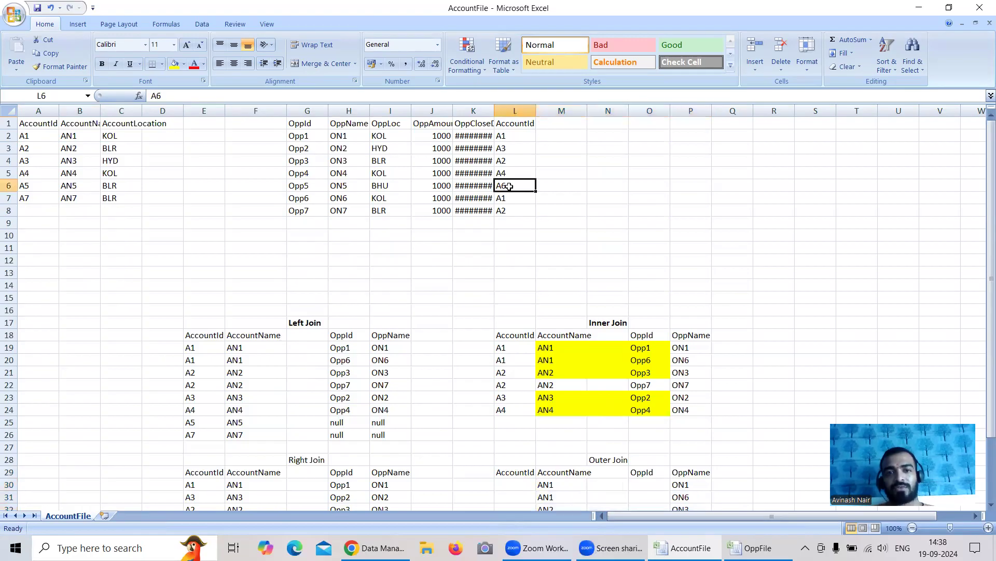
left_click(353, 182)
key("ctrl+c")
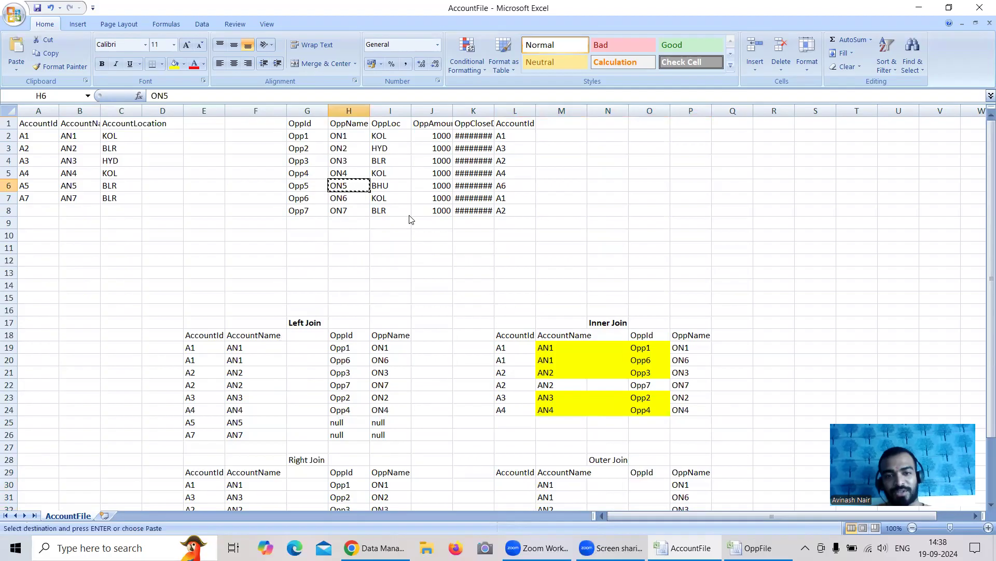
scroll(597, 243, "down", 6)
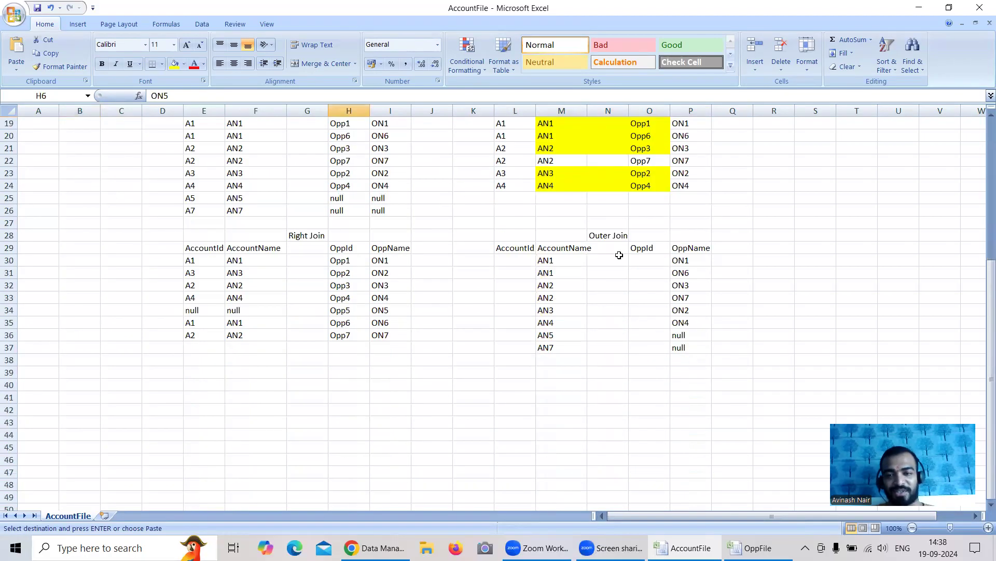
left_click(699, 359)
key("ctrl+v")
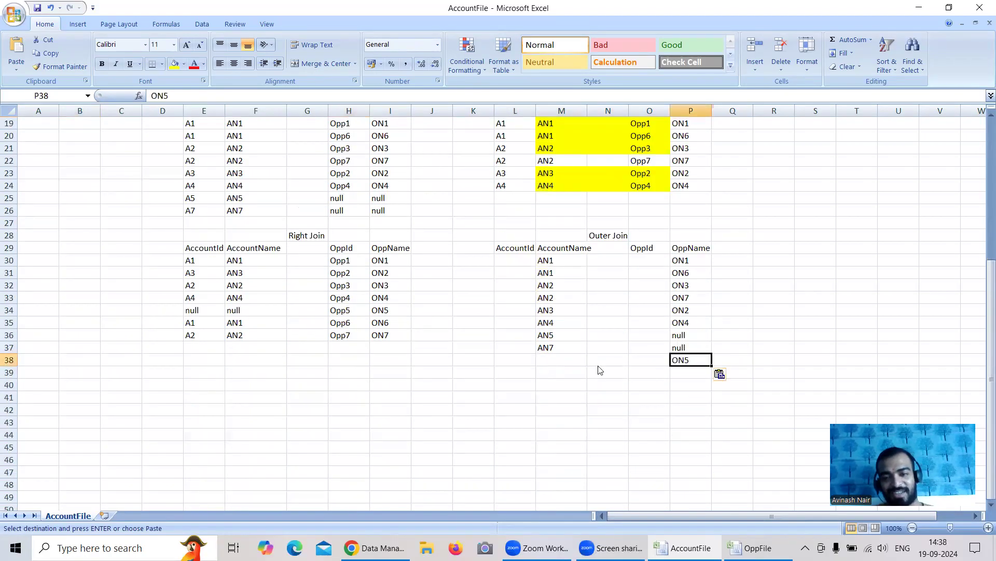
left_click(557, 363)
type("null")
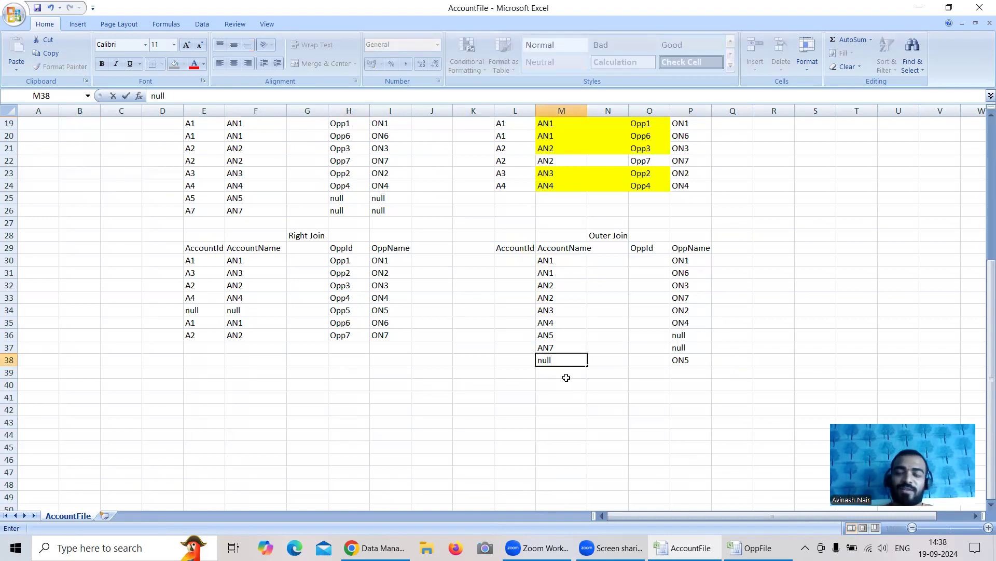
scroll(563, 375, "up", 6)
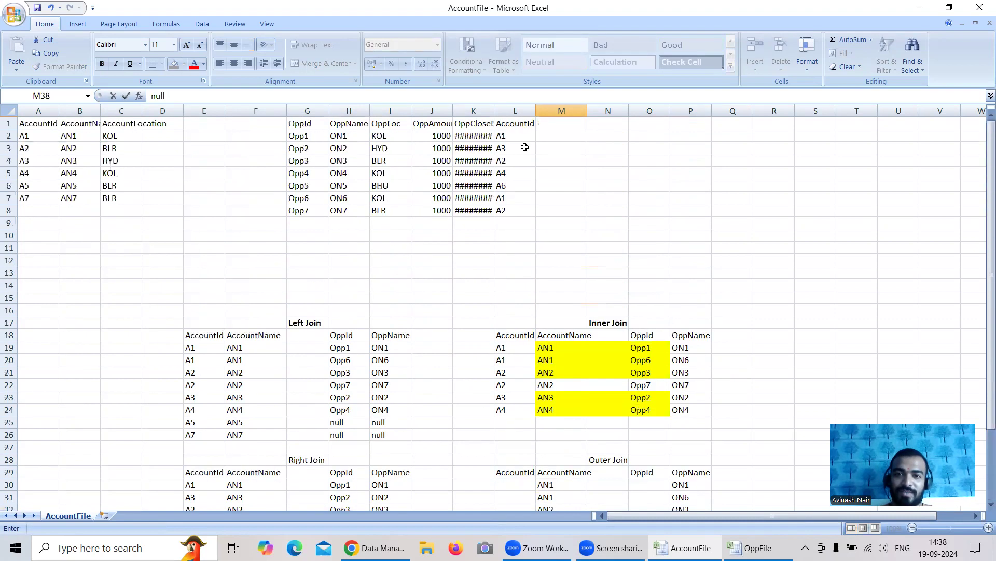
left_click(512, 185)
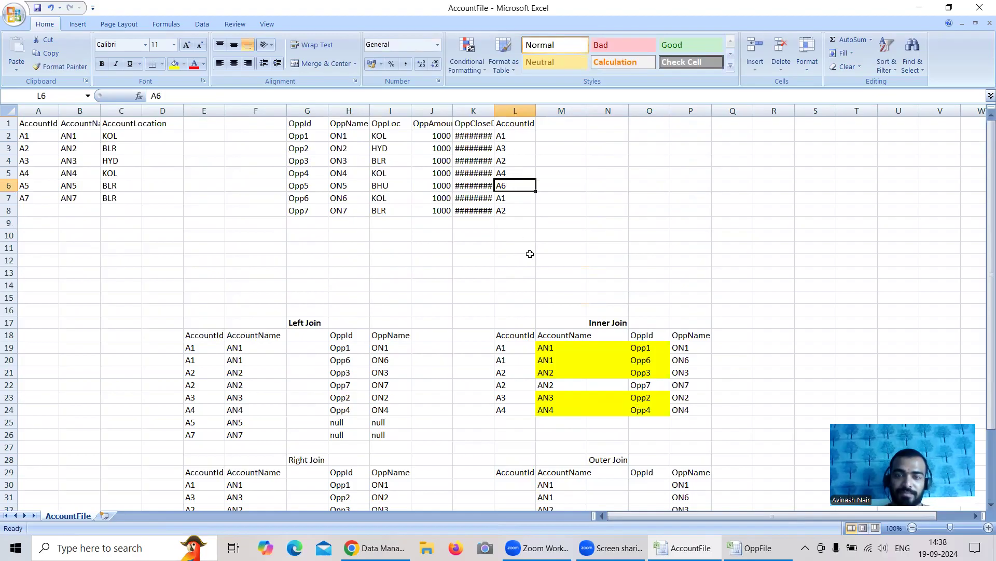
Fill L30:L33 of the Outer Join table with AccountIds from L19:L22 and O30:O33 with OppIds from H19:H22
scroll(702, 338, "down", 3)
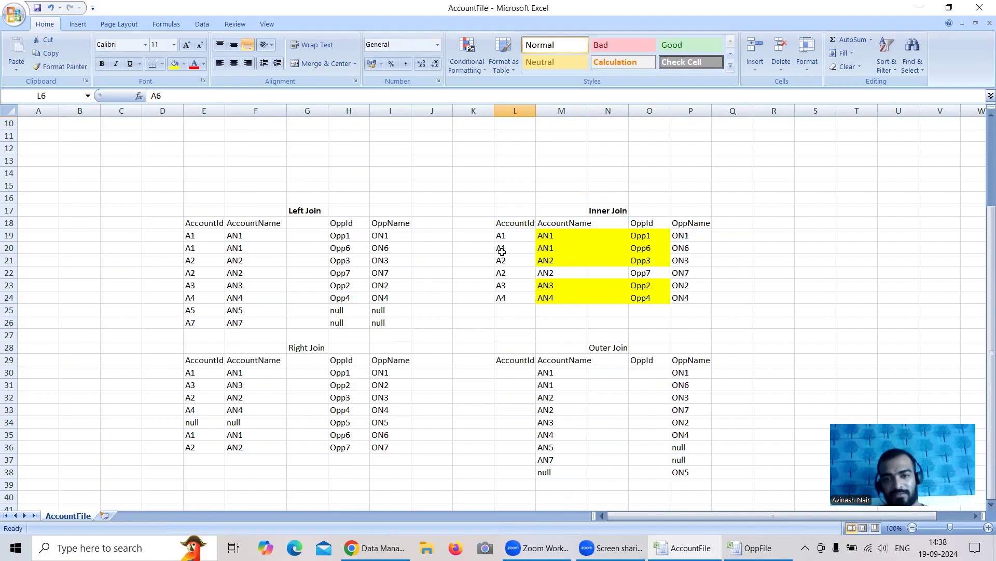
left_click_drag(502, 237, 504, 273)
key("ctrl+c")
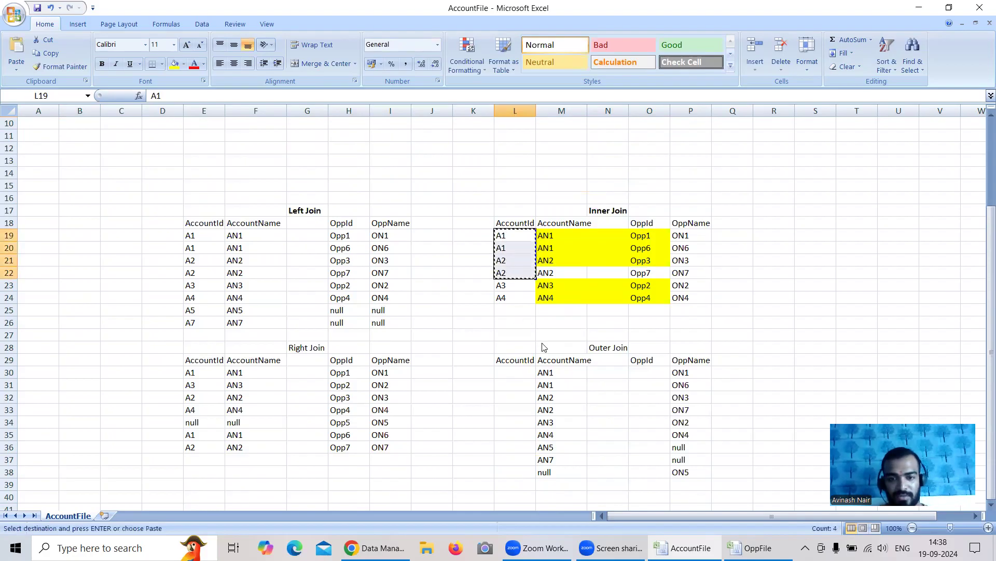
left_click(523, 372)
key("ctrl+v")
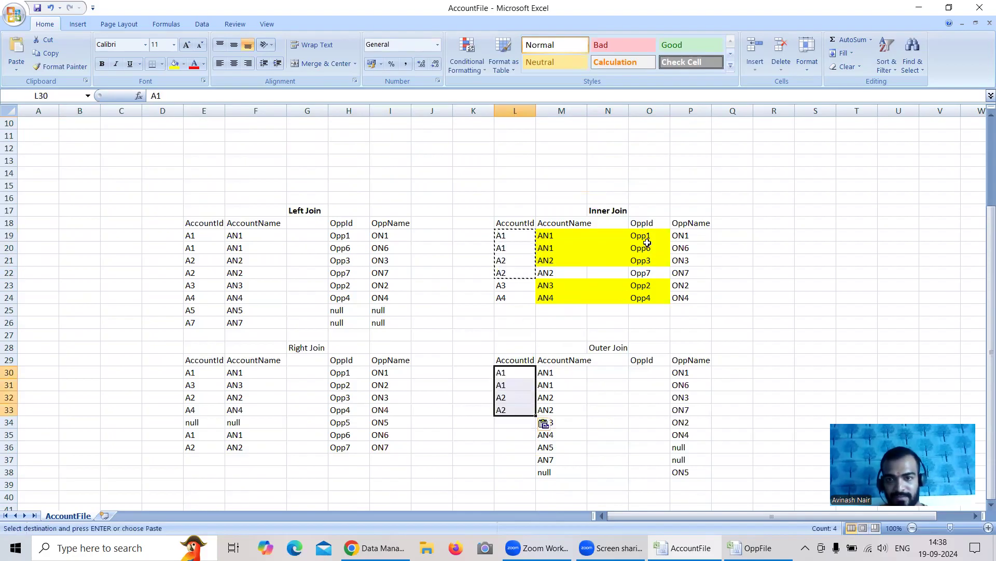
left_click_drag(343, 236, 356, 272)
key("ctrl+c")
left_click(649, 374)
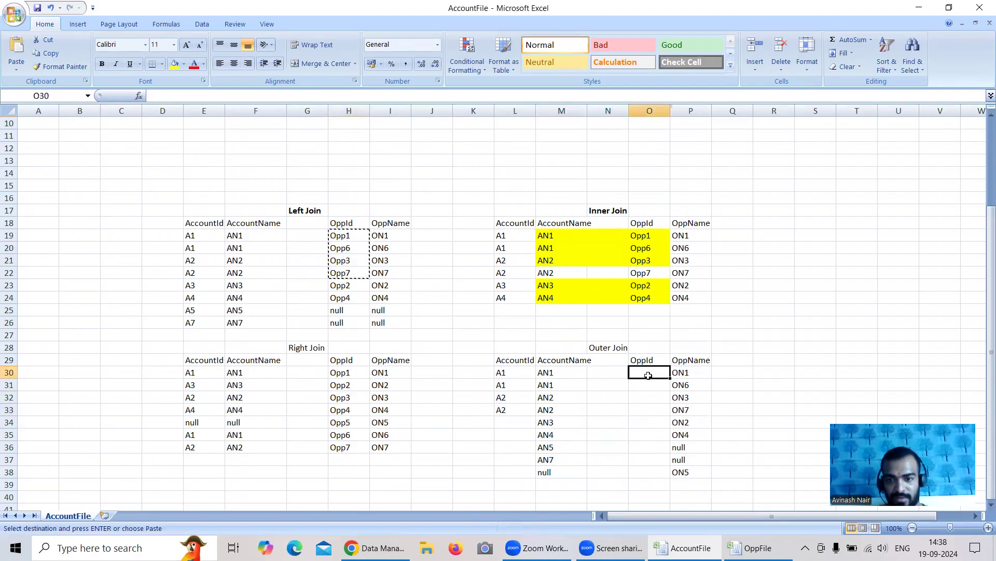
key("ctrl+v")
Copy the AccountIds A3, A4, A5 and A7 from E23:E26 to L34:L37 and enter null in L38
left_click(509, 423)
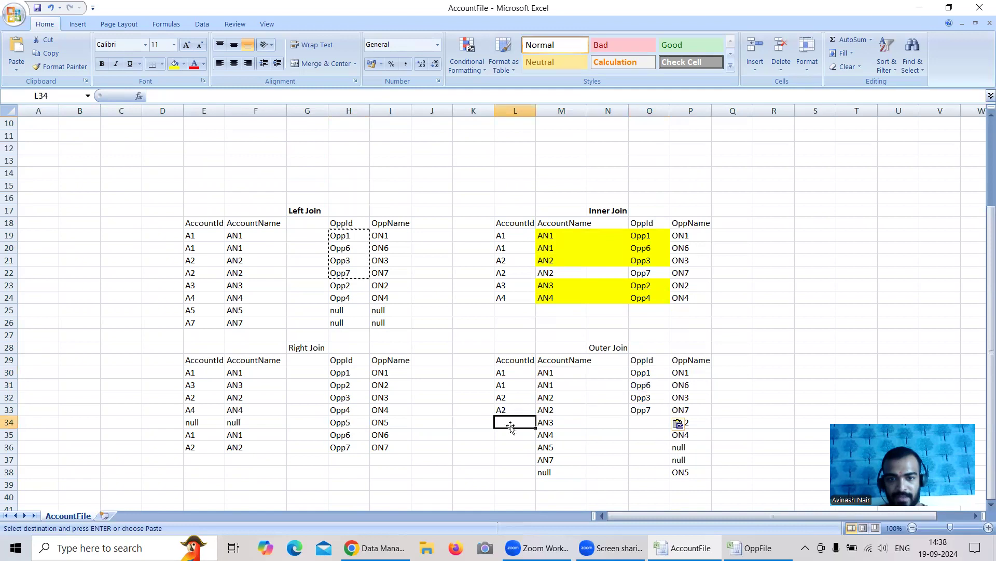
left_click_drag(204, 286, 210, 317)
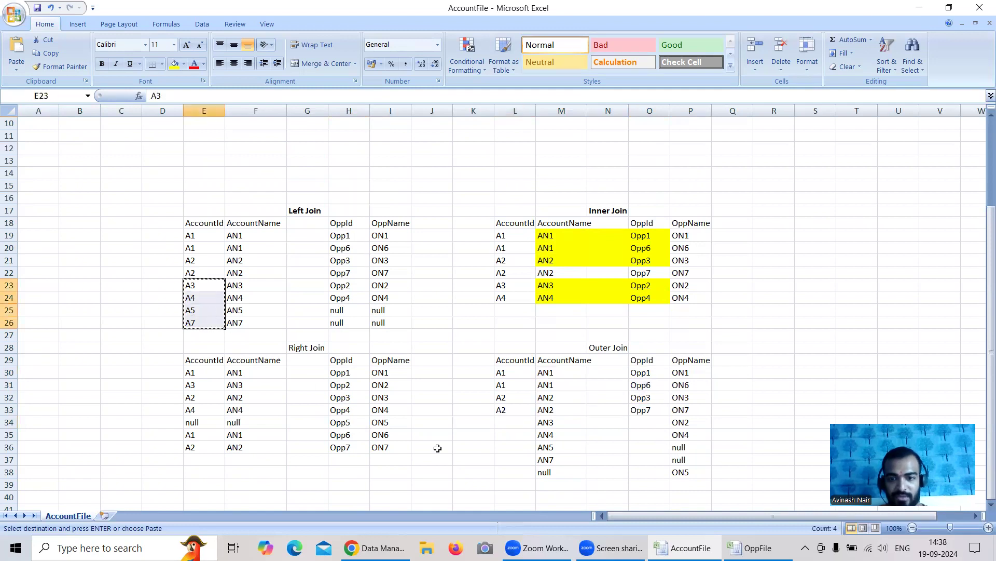
key("ctrl+c")
left_click(508, 422)
key("ctrl+v")
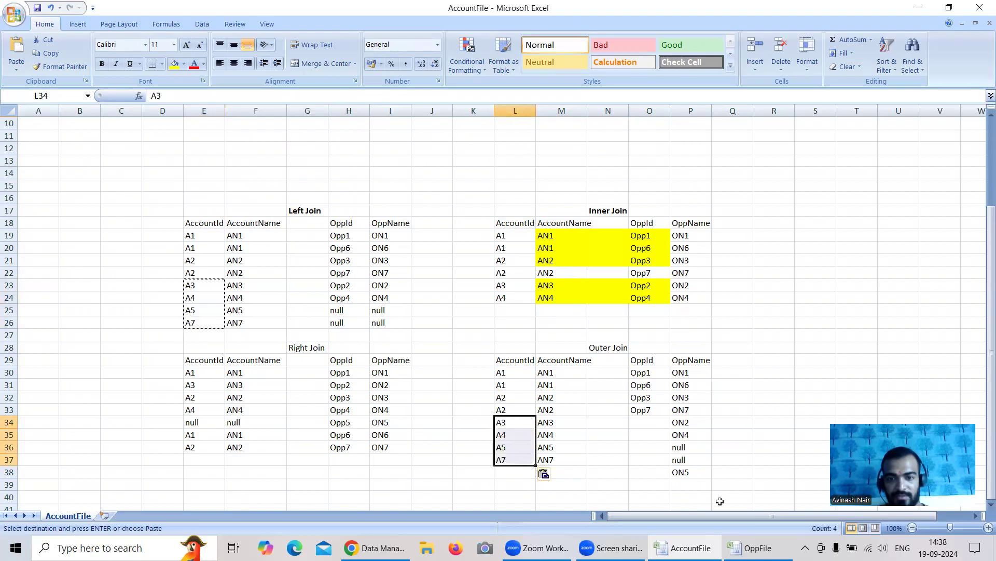
left_click(562, 496)
key("Escape")
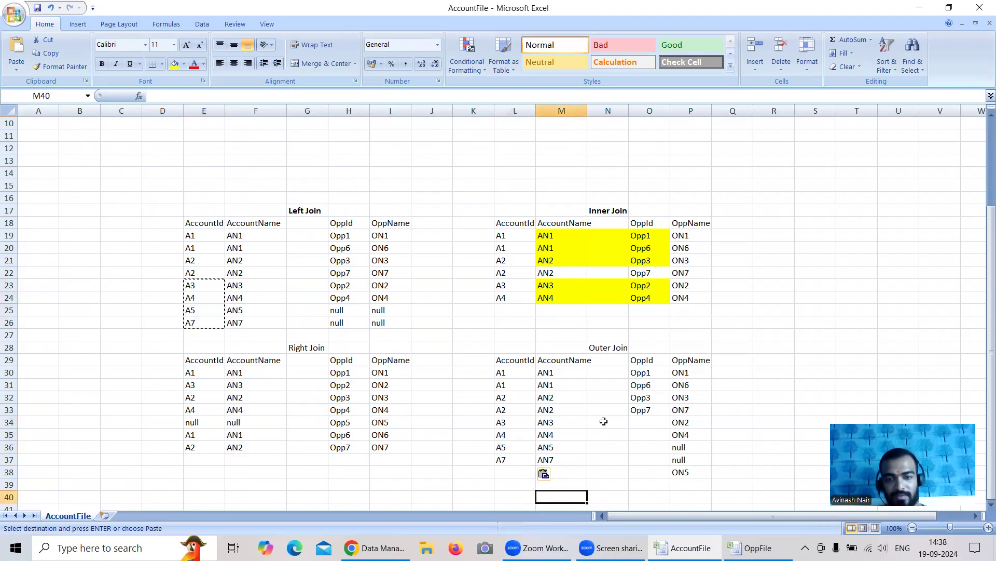
left_click(516, 472)
type("null")
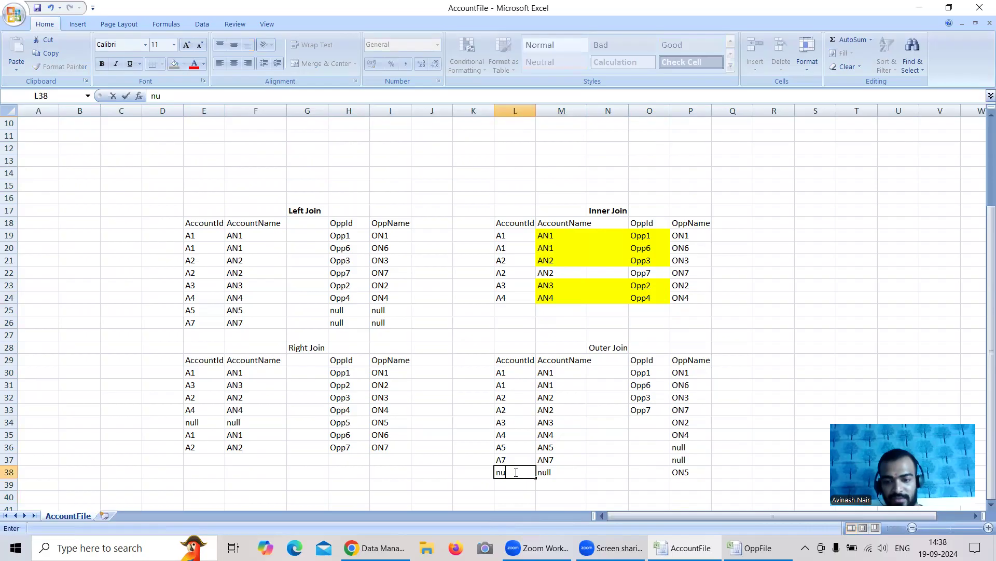
Copy the OppId values Opp2, Opp4, null and null from H23:H26 to O34:O37
left_click(642, 422)
left_click_drag(327, 288, 345, 323)
key("ctrl+c")
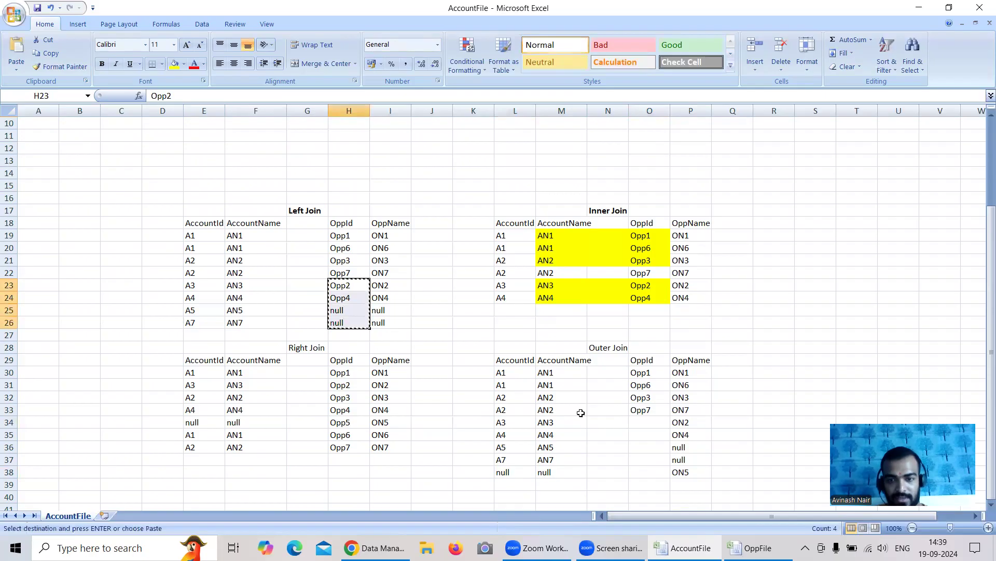
left_click(645, 424)
key("ctrl+v")
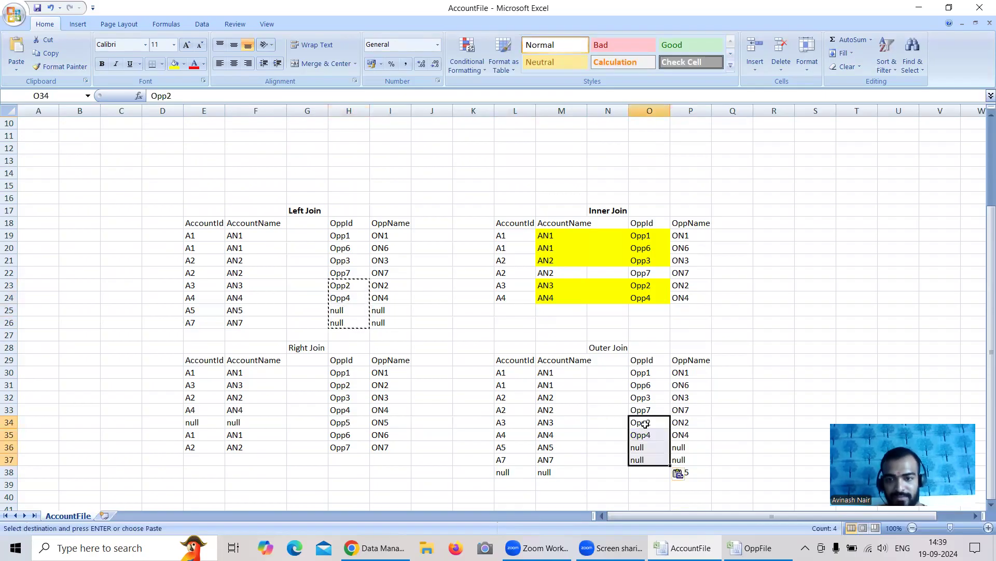
left_click(652, 476)
key("Escape")
Copy Opp5 from the source opportunity table to O38 as the last OppId of the Outer Join table
scroll(631, 409, "up", 3)
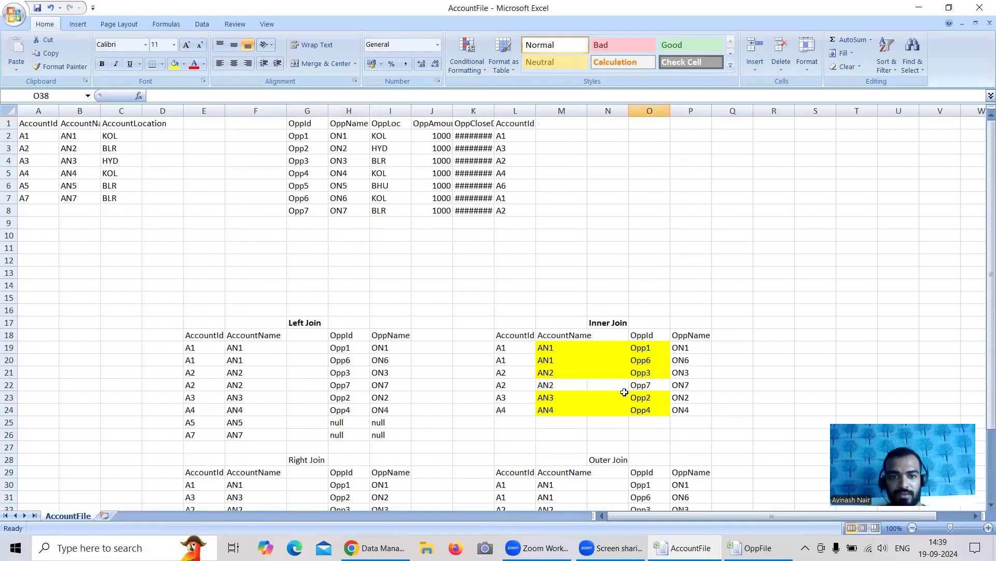
left_click(301, 186)
key("ctrl+c")
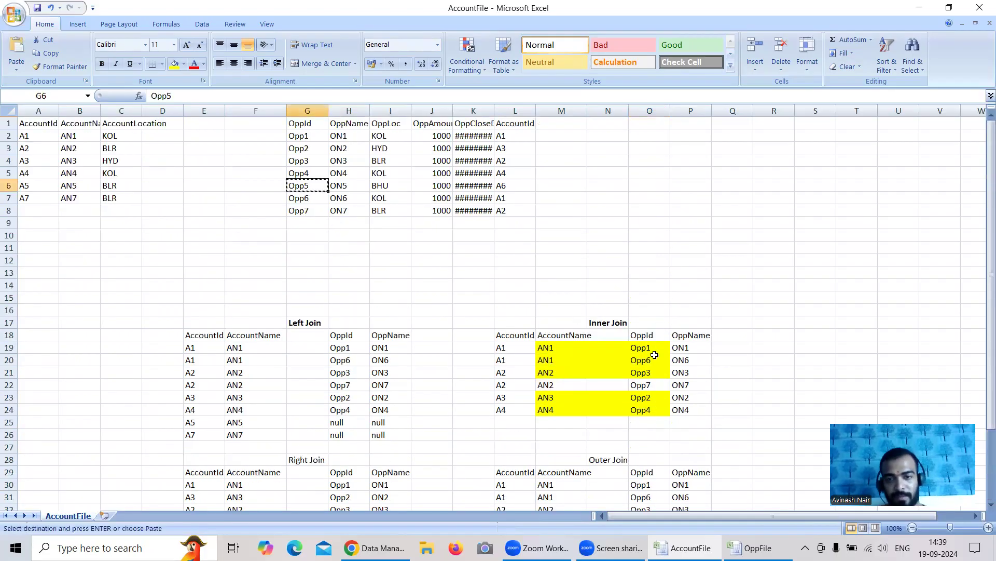
scroll(655, 355, "down", 3)
left_click(645, 472)
key("ctrl+v")
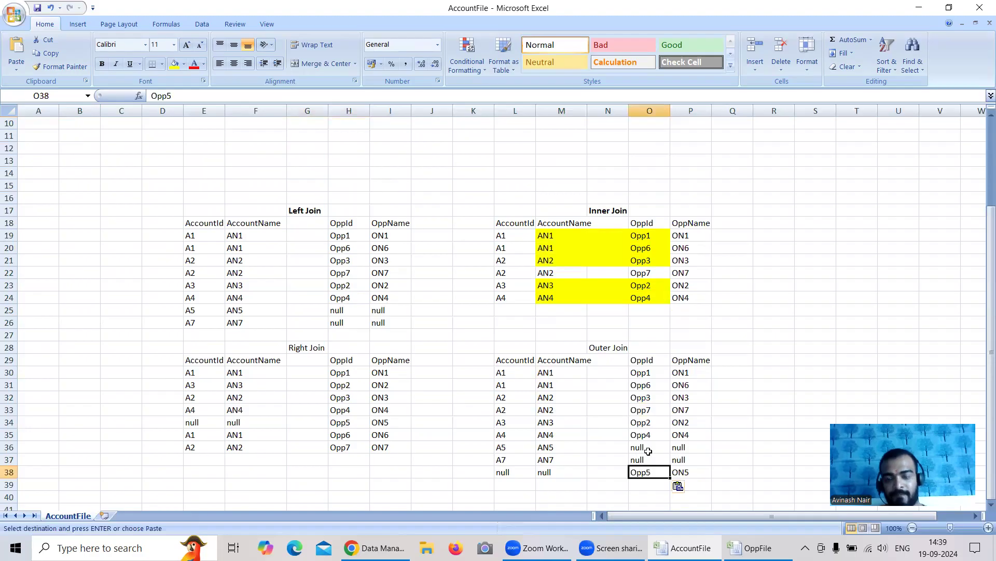
scroll(702, 364, "down", 1)
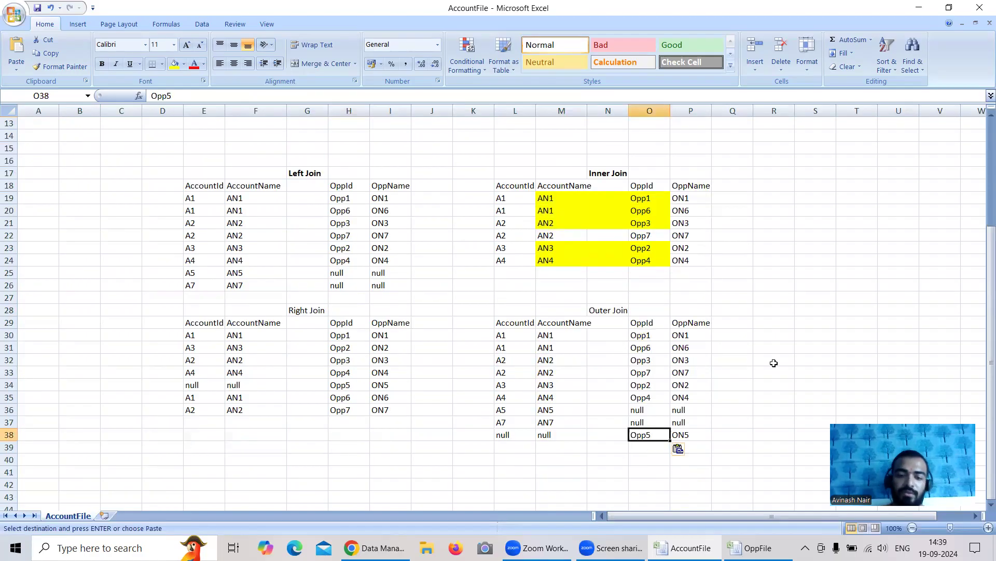
key("Escape")
Select the completed Outer Join rows L30:P38 and review them
left_click_drag(503, 336, 678, 432)
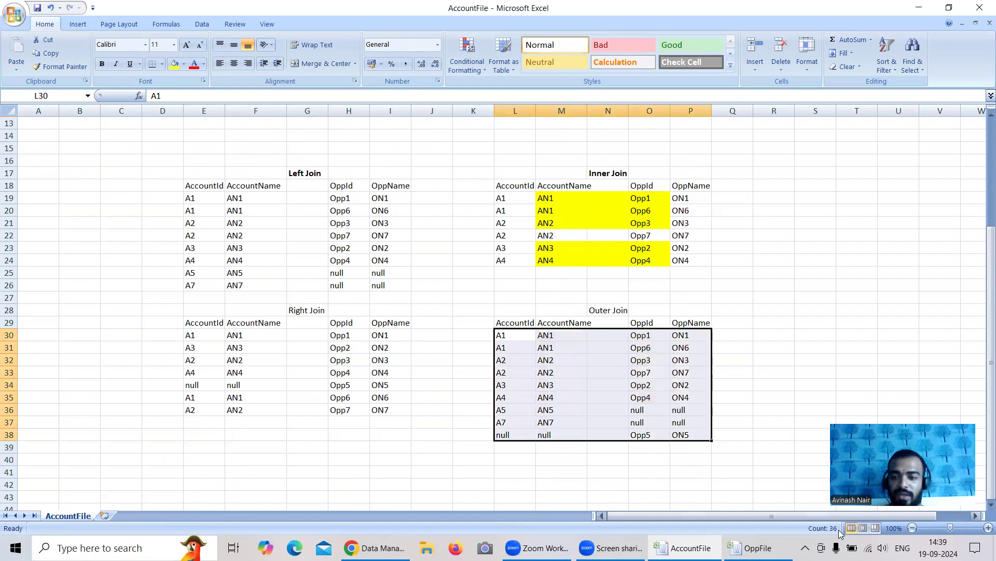
left_click_drag(503, 335, 560, 360)
left_click_drag(589, 397, 669, 433)
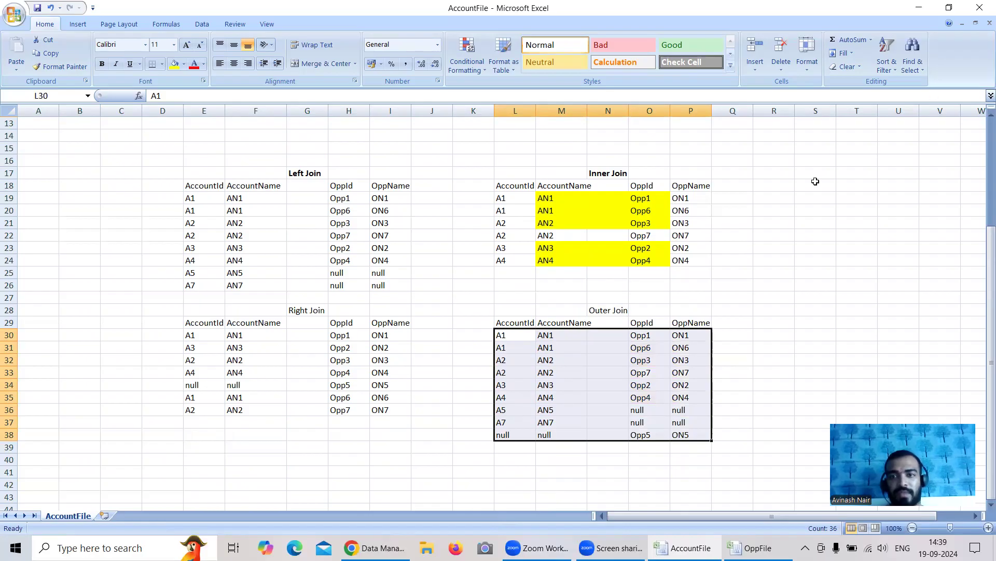
Switch to Data Manager in Chrome and refresh the Monitor job list to check the recipe run
left_click(375, 547)
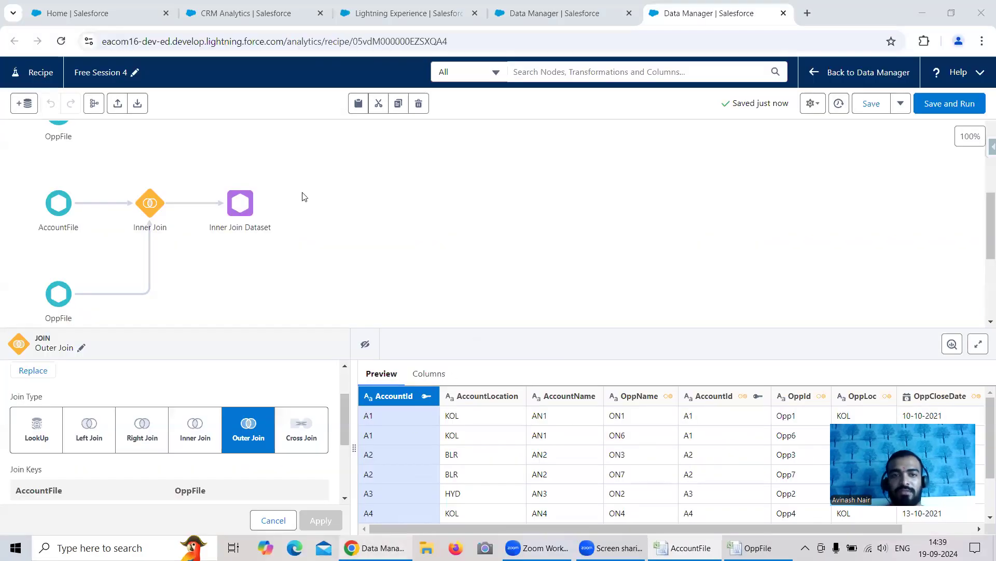
left_click(552, 17)
left_click(976, 170)
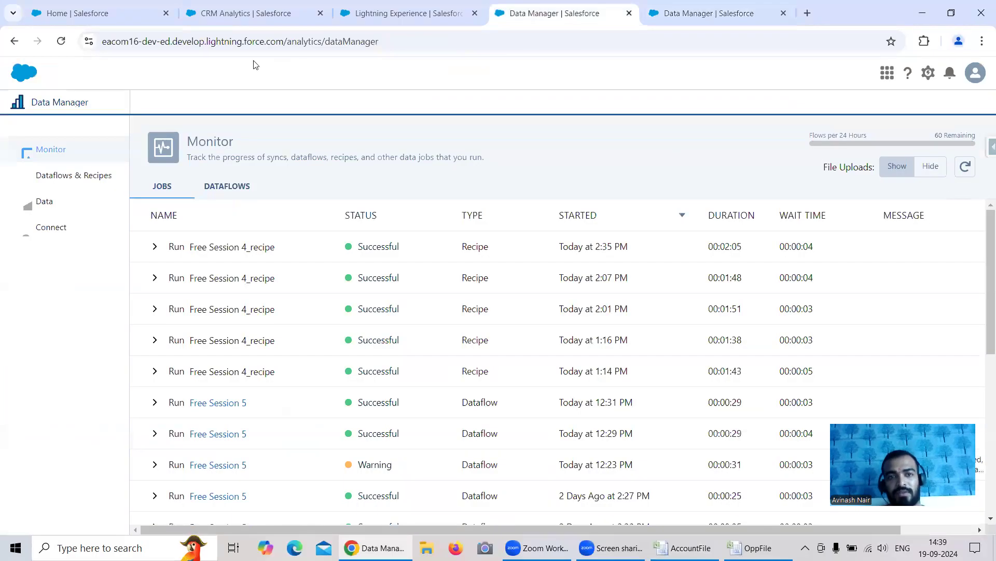
Reload the Recipe Dataset app in Analytics Studio, open the Outer Join File dataset and show it as a values table
left_click(254, 14)
left_click(166, 103)
left_click(63, 43)
left_click(541, 143)
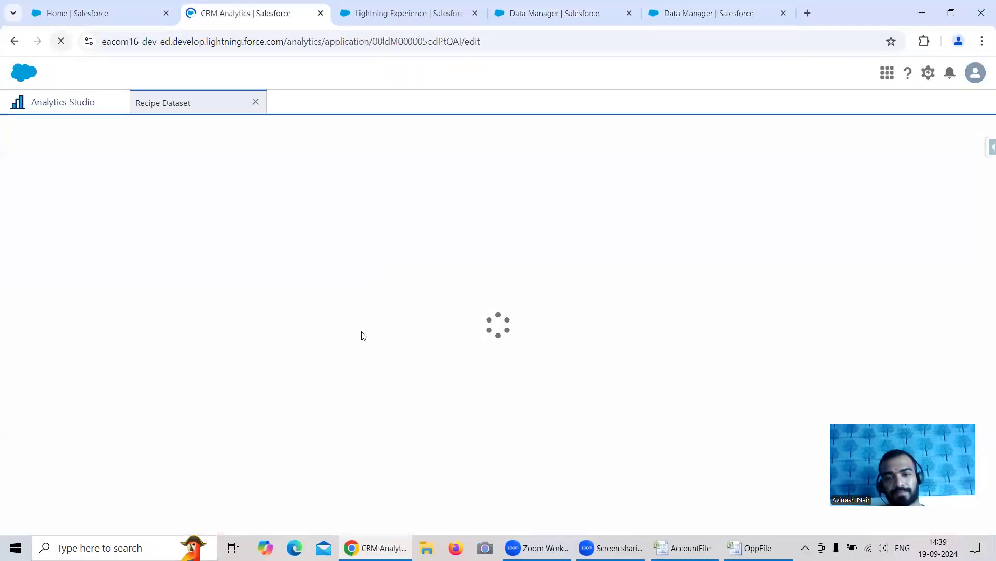
scroll(170, 398, "down", 4)
scroll(170, 397, "down", 3)
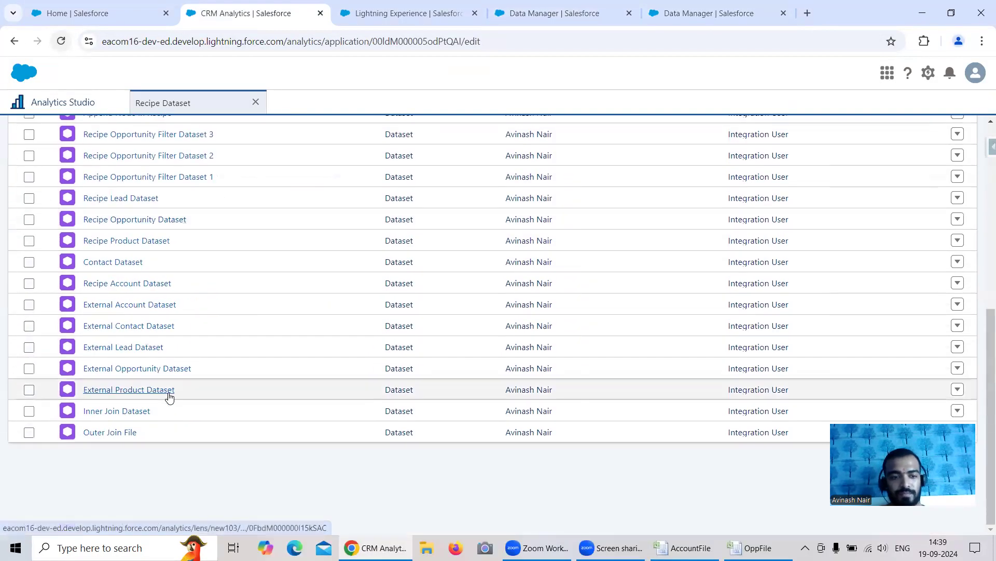
left_click(133, 432)
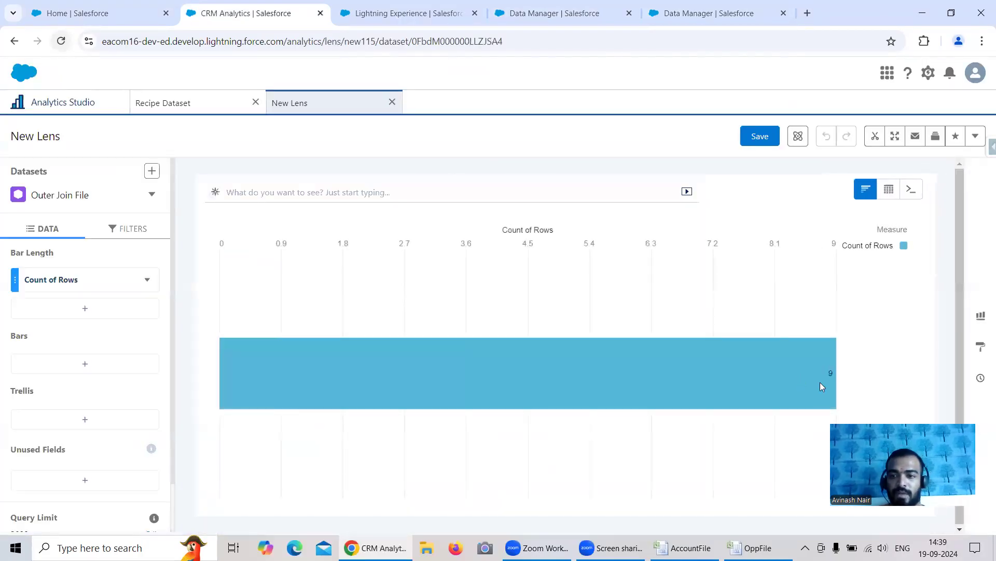
left_click(889, 188)
left_click(794, 242)
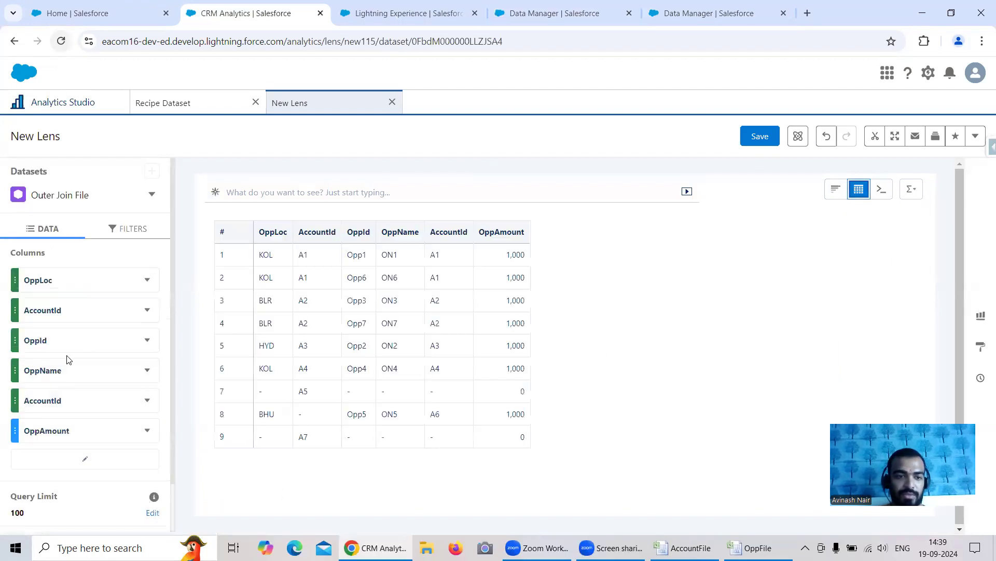
Add the AccountName column to the Outer Join File table and place it between OppId and OppName
left_click(85, 458)
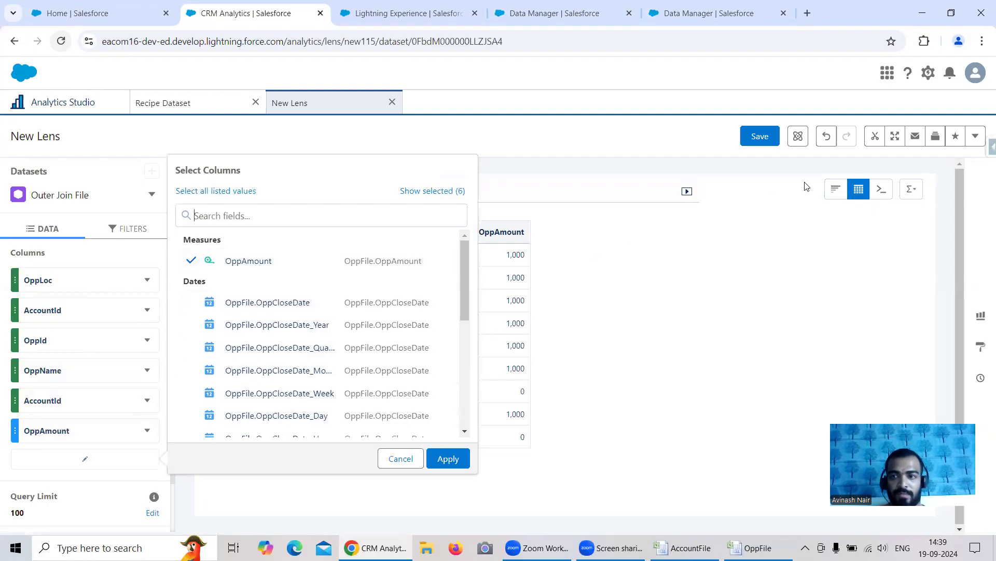
left_click(858, 189)
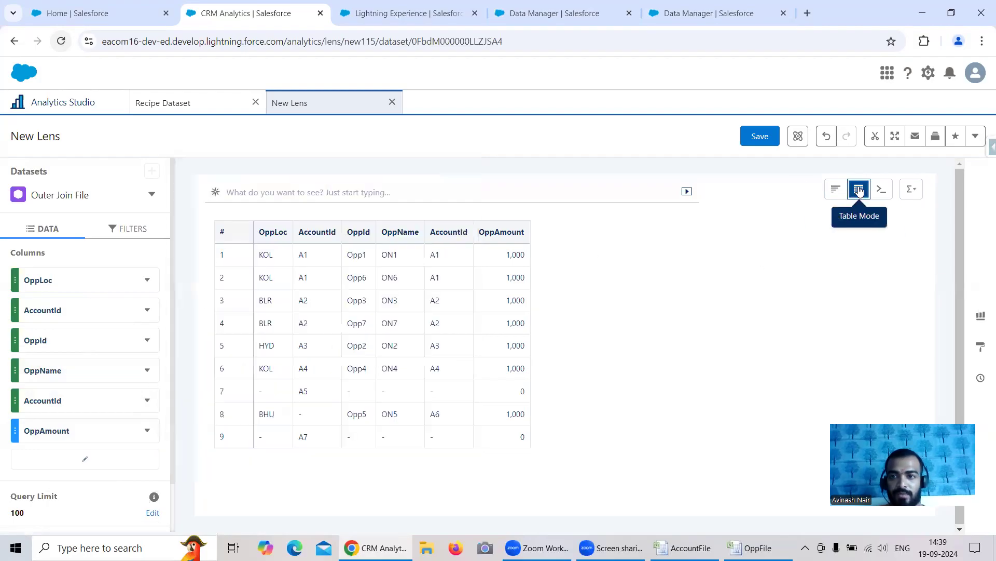
left_click(105, 456)
scroll(296, 292, "down", 5)
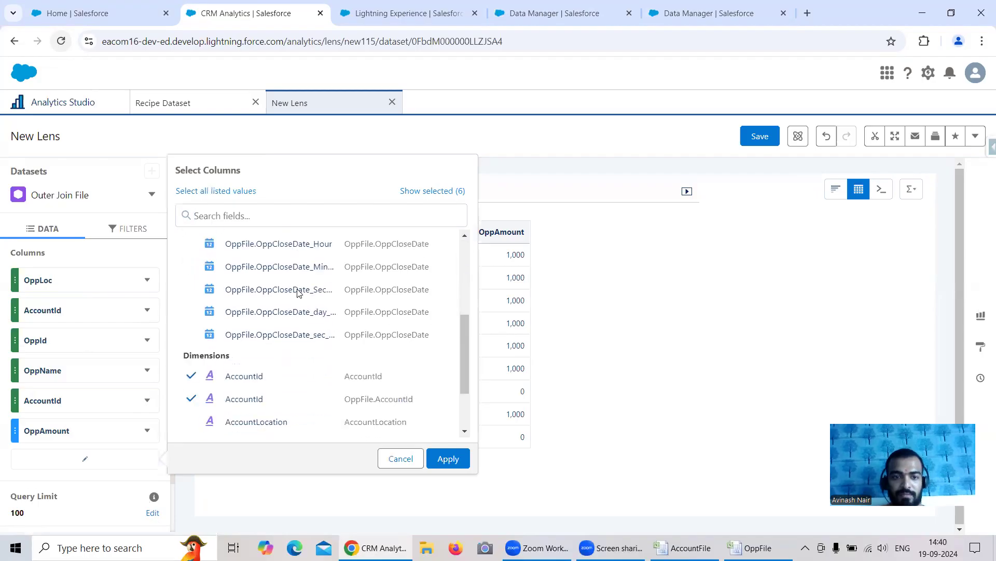
left_click(284, 357)
left_click(448, 458)
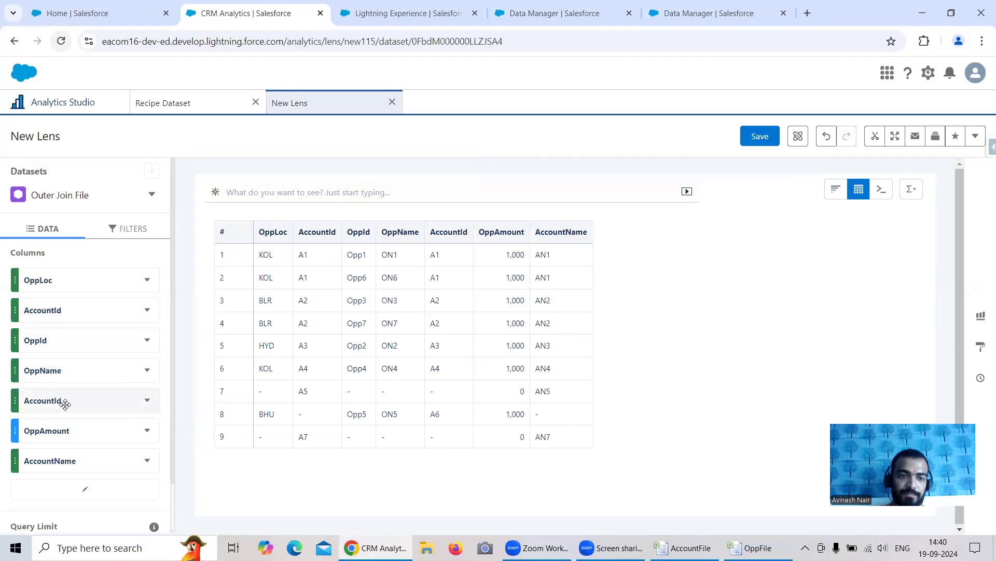
left_click_drag(64, 459, 81, 363)
left_click_drag(383, 253, 469, 283)
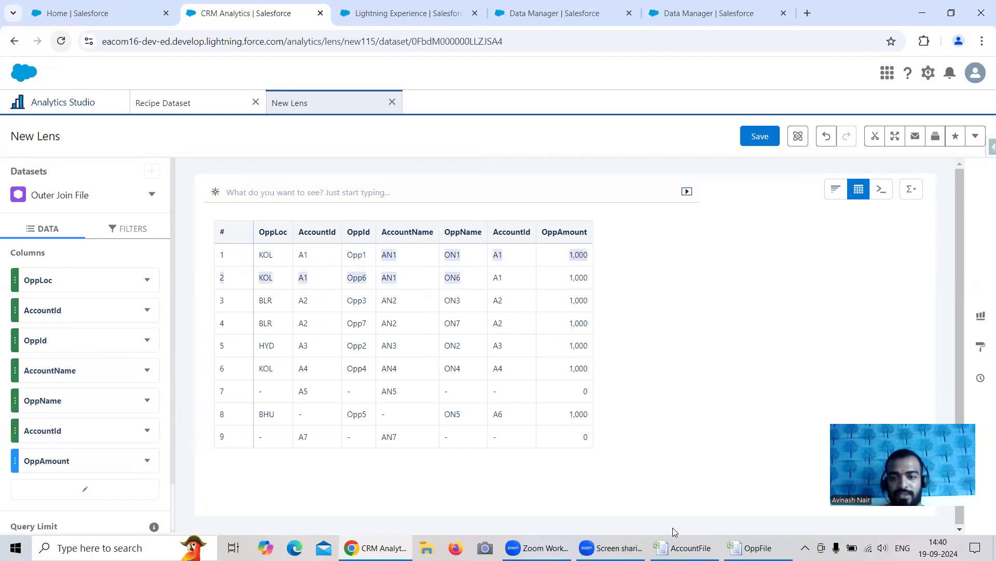
Switch to the AccountFile workbook in Excel and fill the A1 rows of the Outer Join table, L30:O31, yellow
left_click(685, 547)
left_click(562, 397)
left_click_drag(502, 336, 646, 346)
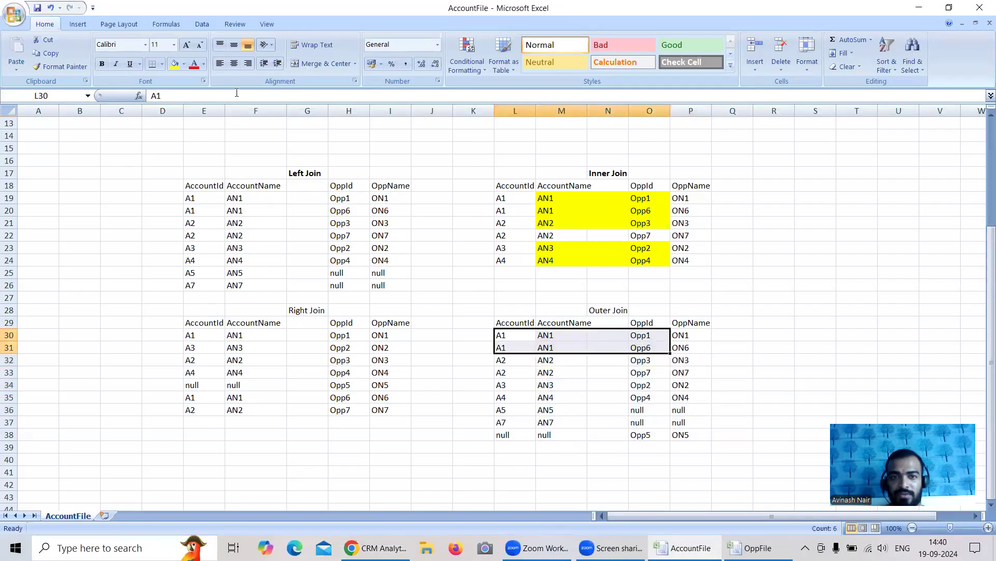
left_click(175, 63)
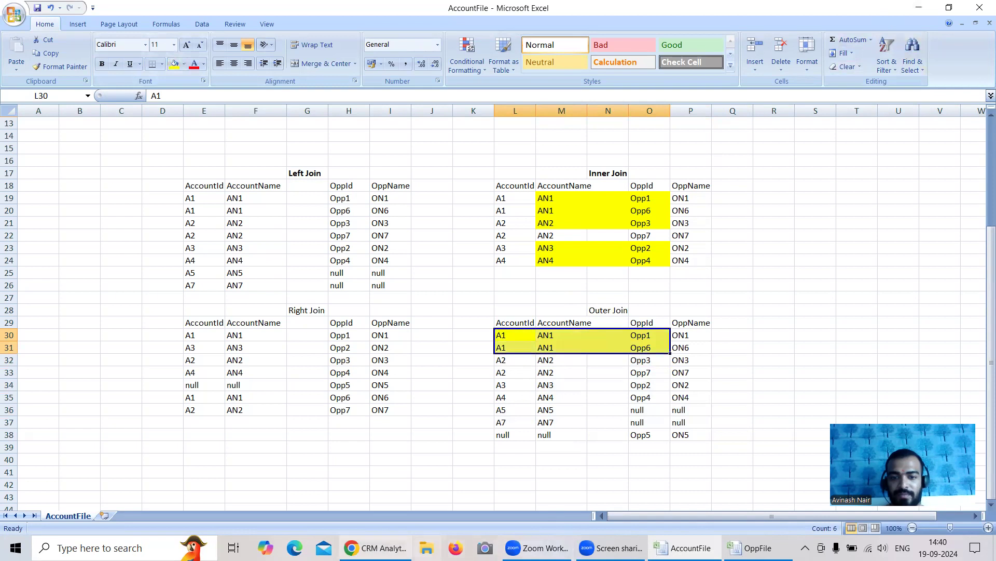
Check the two A2 rows of the Outer Join File table in Chrome and fill the matching Excel cells L32:O33 yellow
left_click(376, 548)
left_click(386, 302)
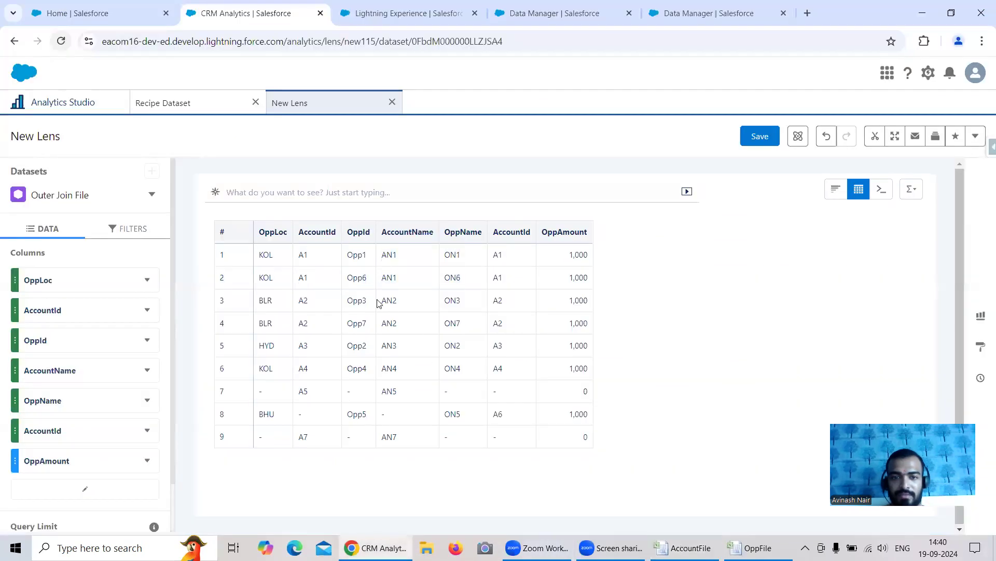
left_click_drag(384, 300, 473, 329)
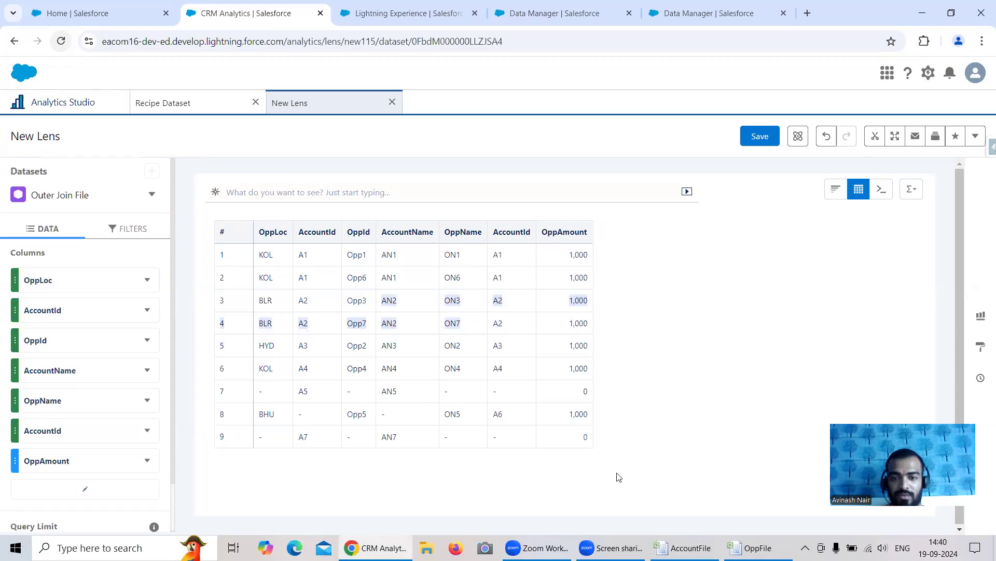
left_click(685, 547)
left_click_drag(514, 360, 652, 372)
left_click(175, 63)
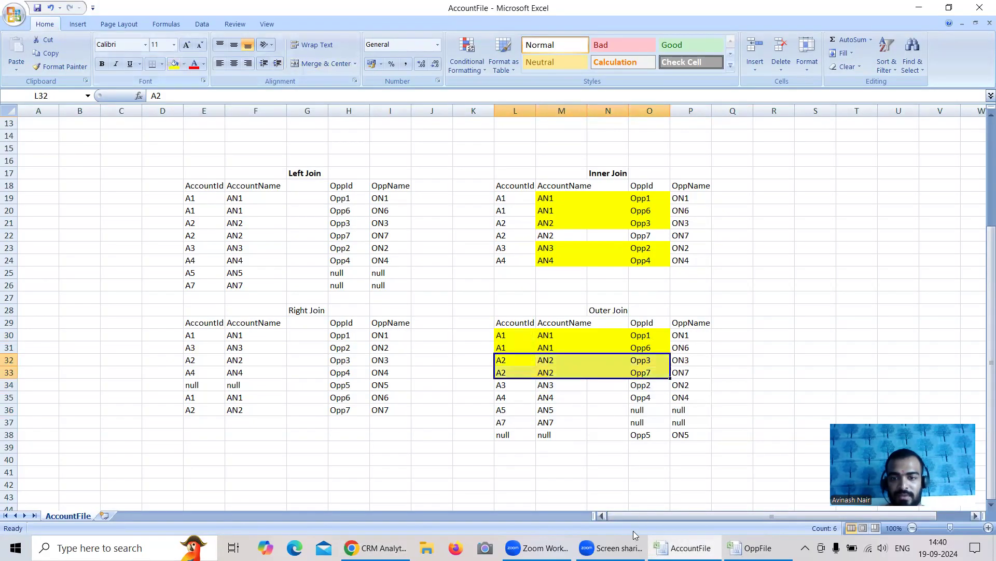
Check the A3 and A4 rows of the dataset in Chrome and fill Excel cells L34:O35 and P30:P35 yellow
left_click(375, 548)
left_click_drag(377, 345, 462, 370)
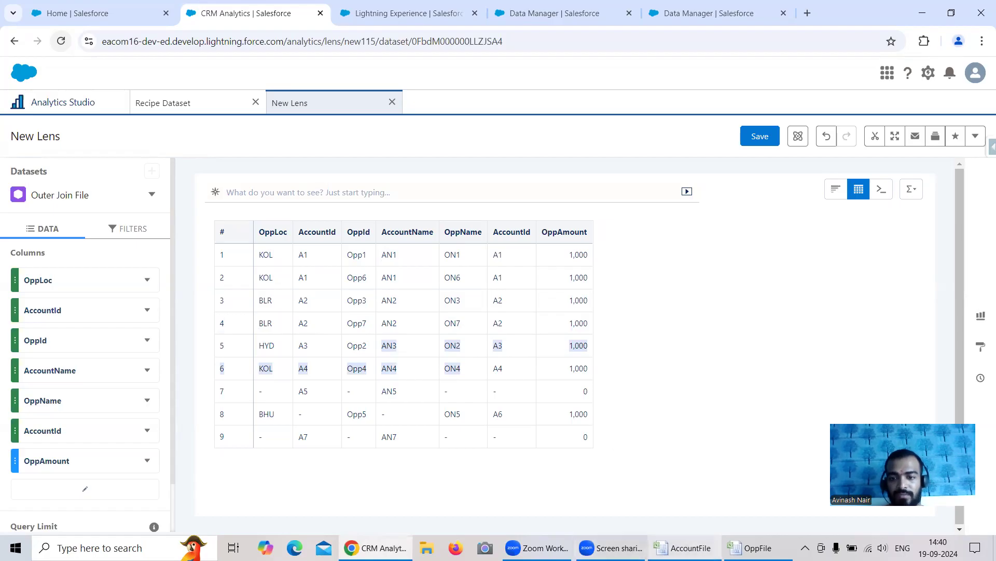
mouse_move(684, 548)
left_click(651, 494)
left_click_drag(501, 385, 652, 392)
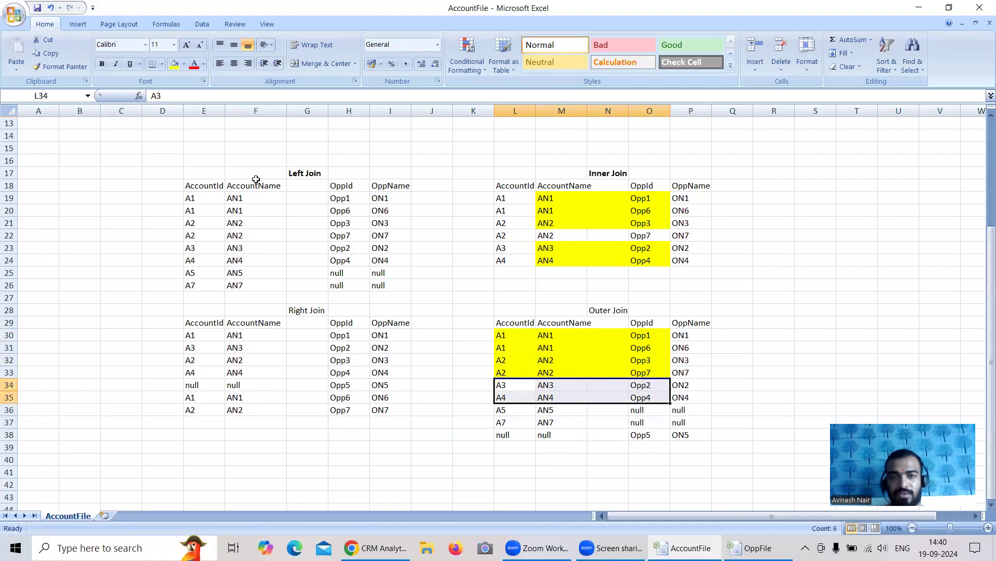
left_click(175, 68)
left_click_drag(678, 339, 682, 397)
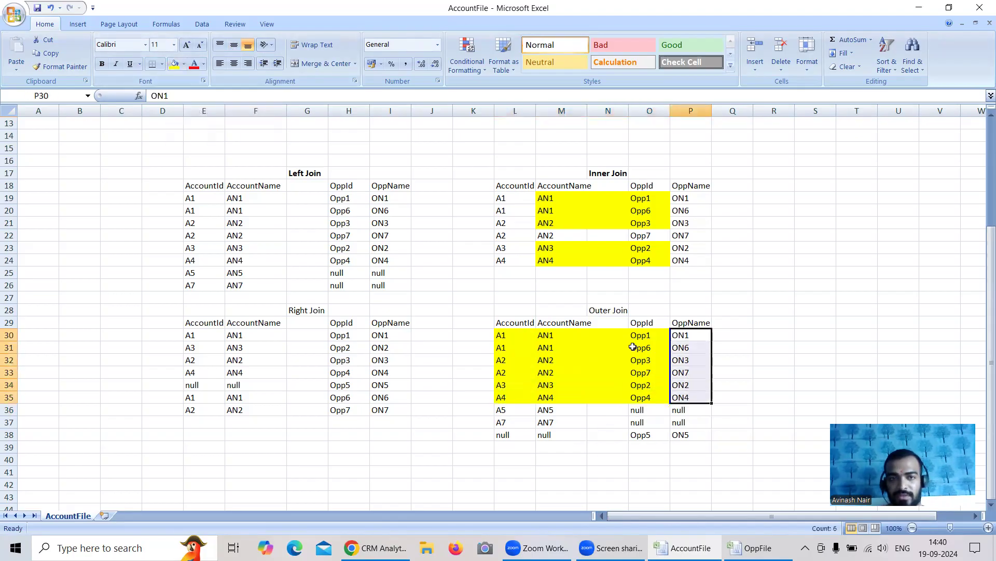
left_click(176, 66)
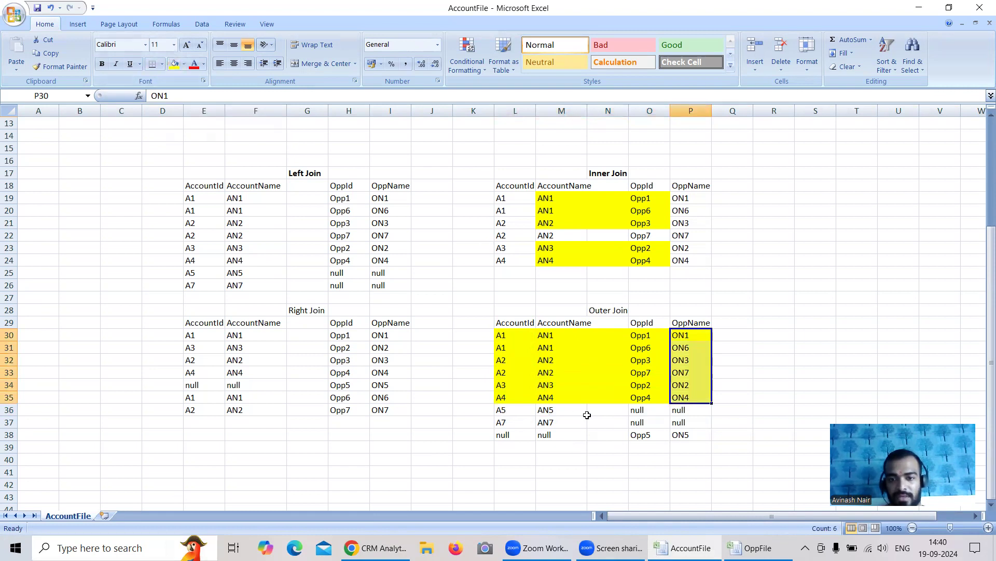
Check the A5, A7 and Opp5 rows of the dataset in Chrome and fill the matching Excel cells L36:P38 yellow
left_click(757, 548)
key("alt+Tab")
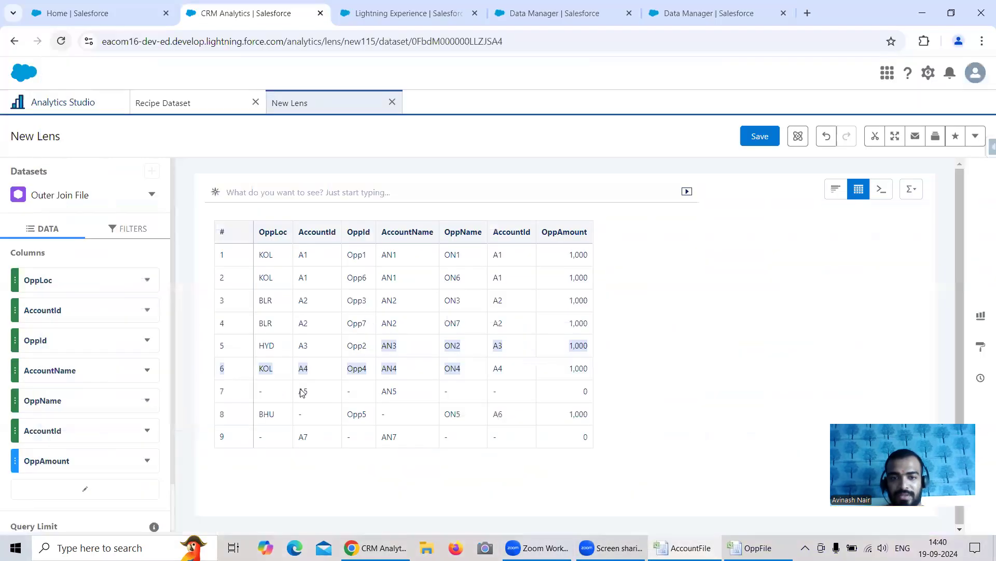
left_click_drag(303, 393, 501, 386)
left_click_drag(304, 440, 489, 438)
left_click_drag(340, 414, 509, 419)
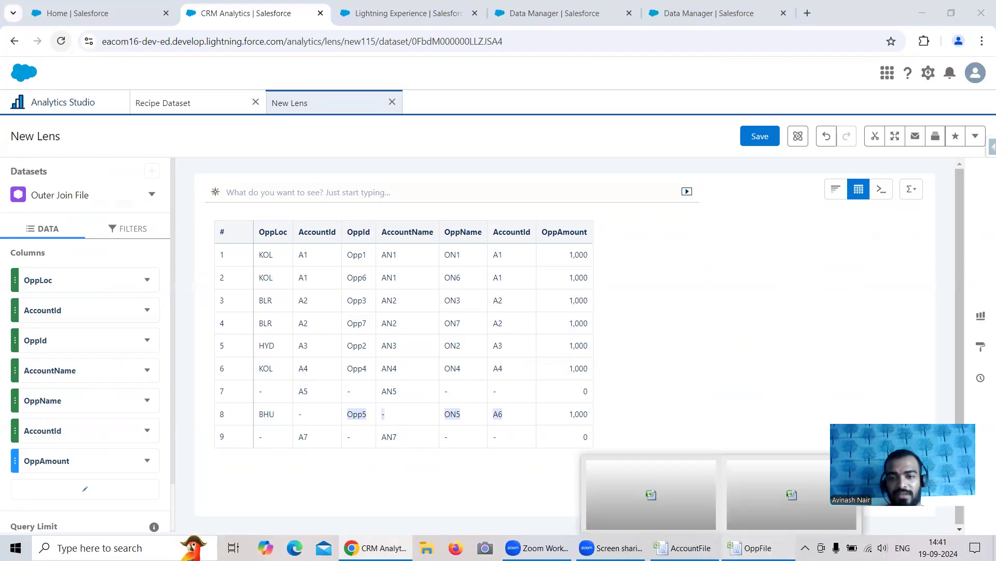
left_click(758, 547)
left_click(686, 547)
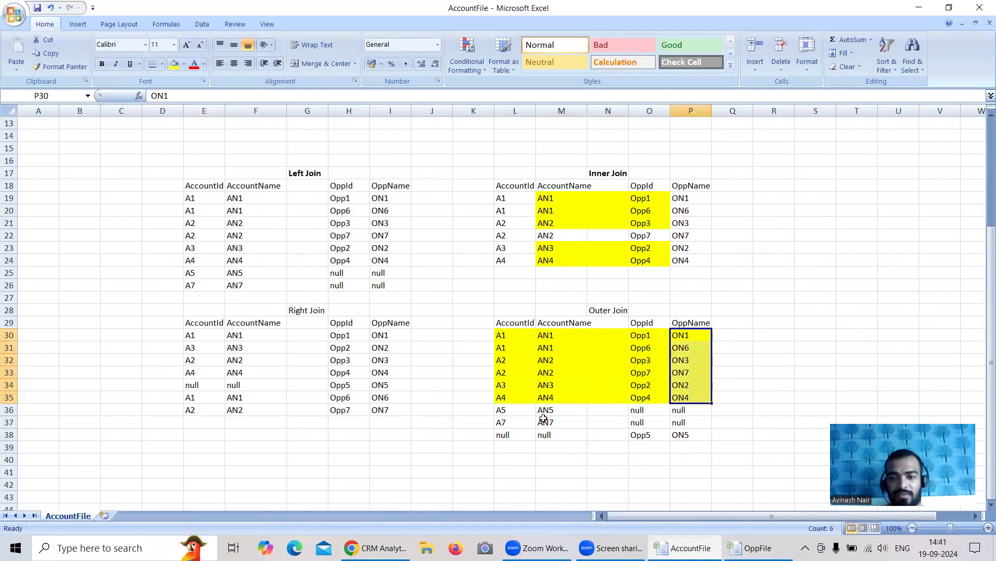
left_click_drag(503, 411, 691, 435)
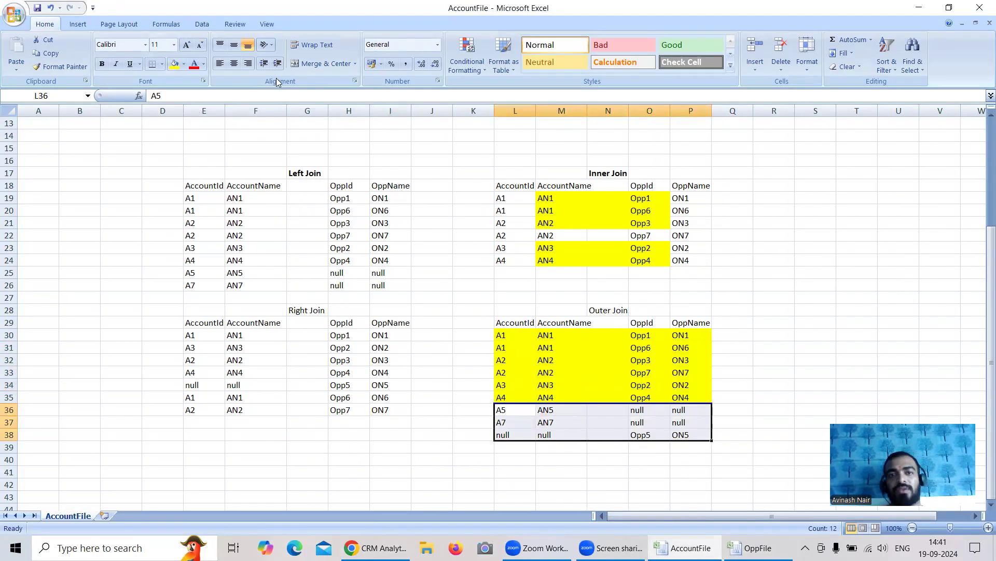
left_click(174, 63)
Review the unmatched Outer Join rows 37 and 38 in Excel, and switch to the recipe in Data Manager in Chrome
left_click(503, 421)
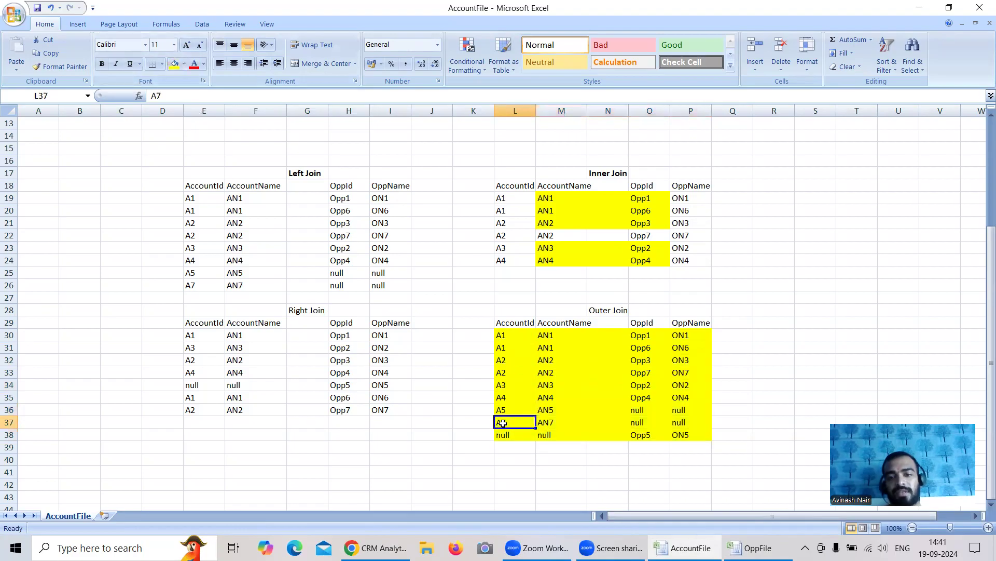
left_click(506, 436)
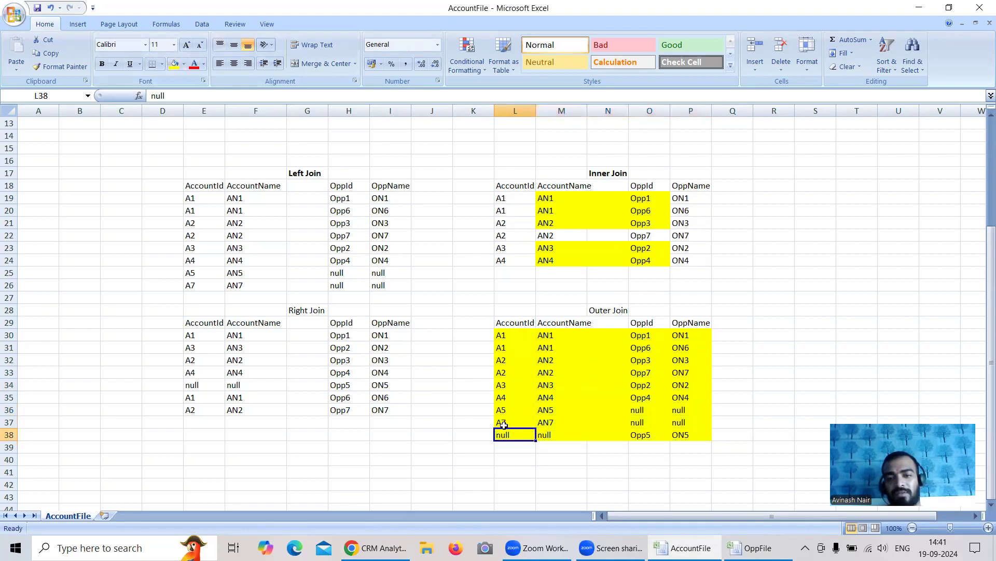
left_click(688, 436)
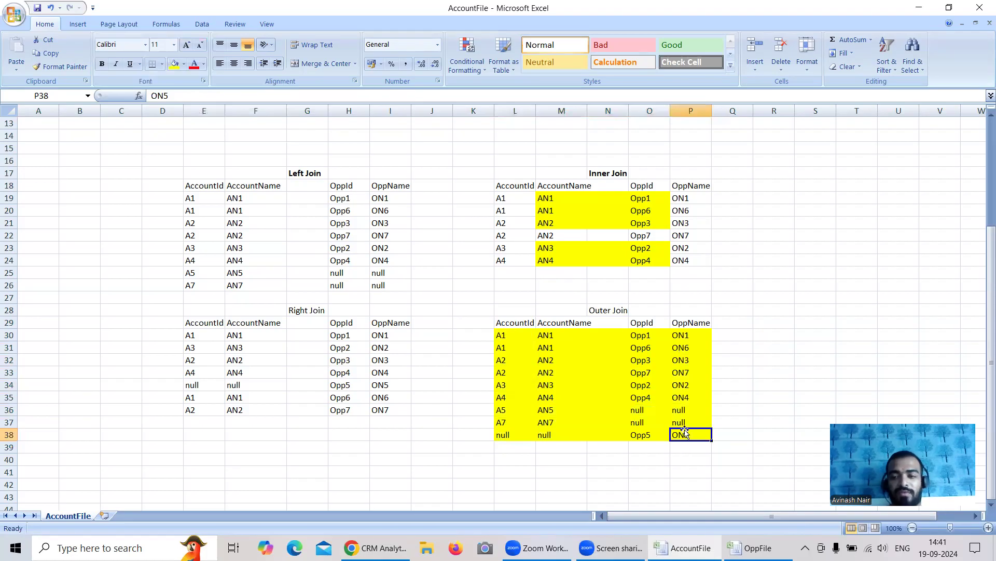
left_click(403, 547)
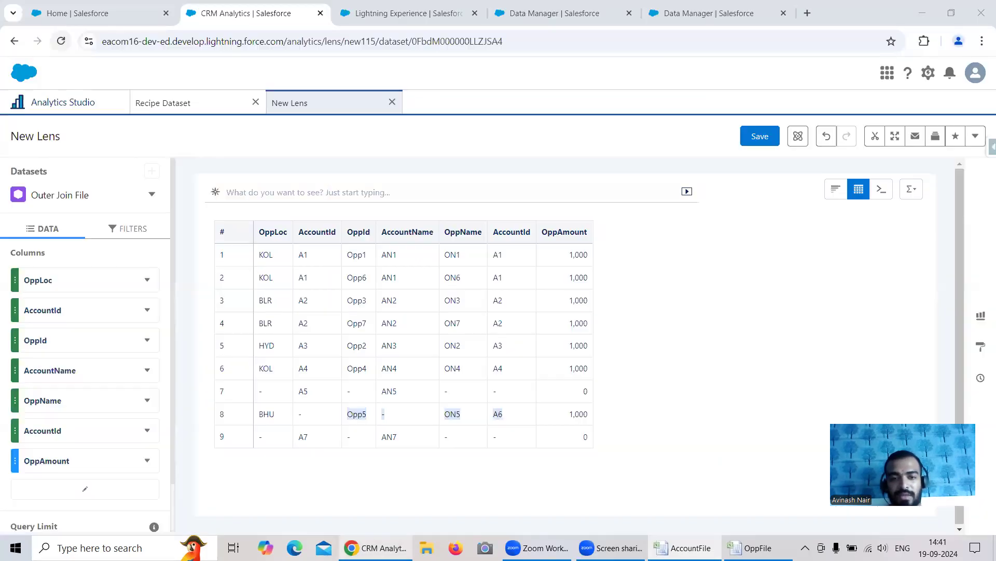
left_click(690, 13)
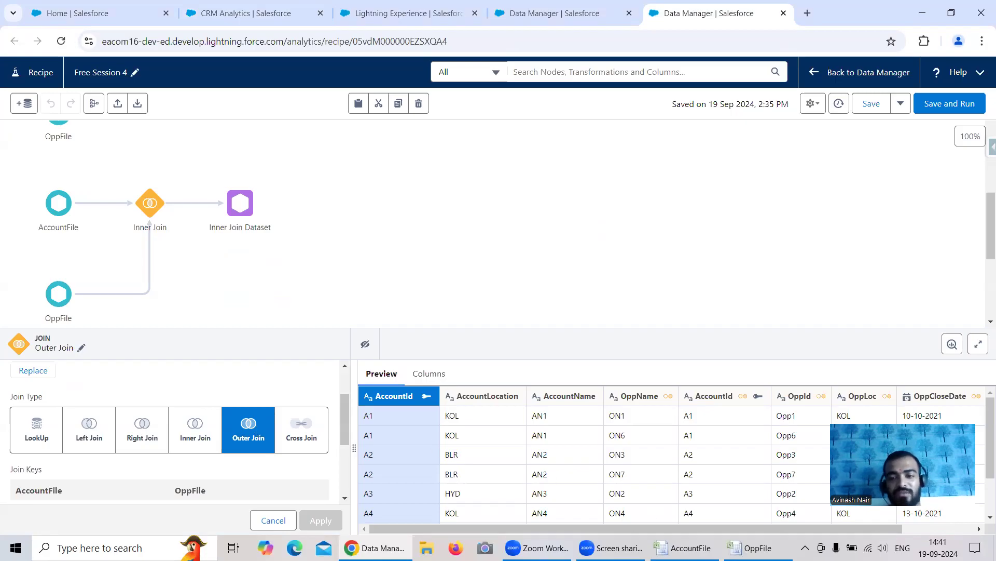
Return to AccountFile in Excel and compare the matched Outer Join rows L30:P35 with the unmatched source IDs in A6:A7 and L6
left_click(684, 547)
left_click(600, 371)
left_click_drag(501, 337, 689, 392)
scroll(176, 229, "up", 4)
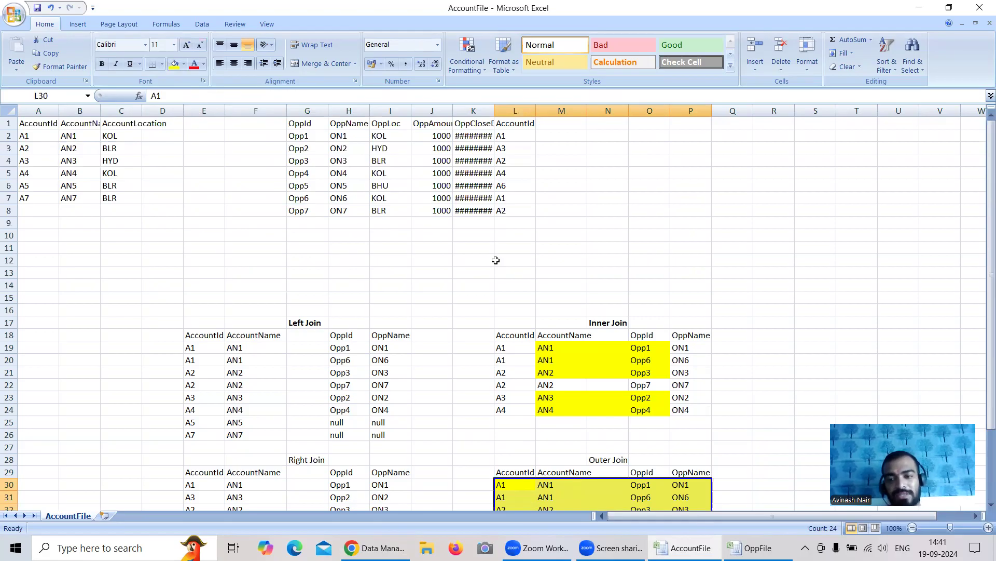
scroll(492, 258, "down", 2)
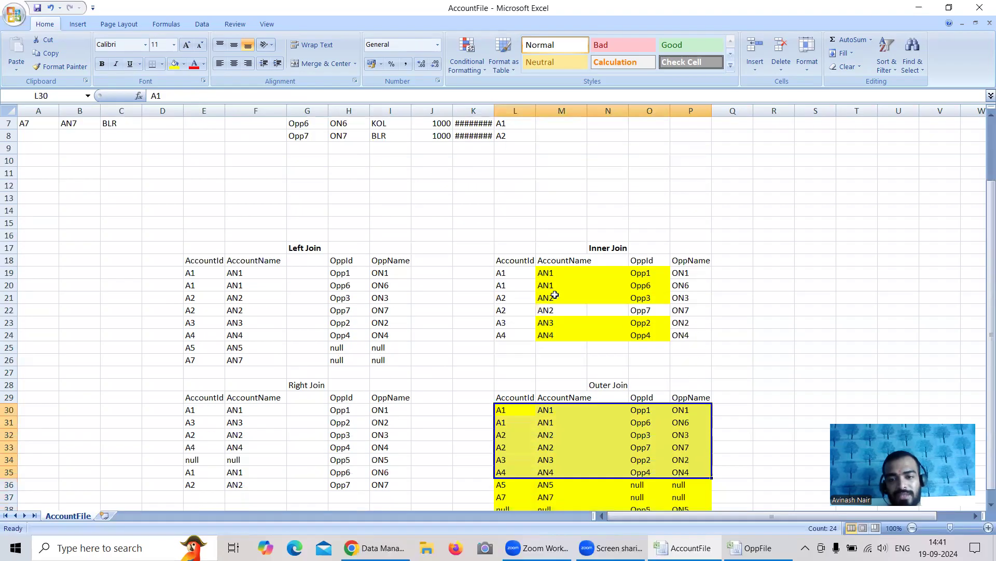
scroll(553, 419, "down", 1)
scroll(417, 343, "up", 3)
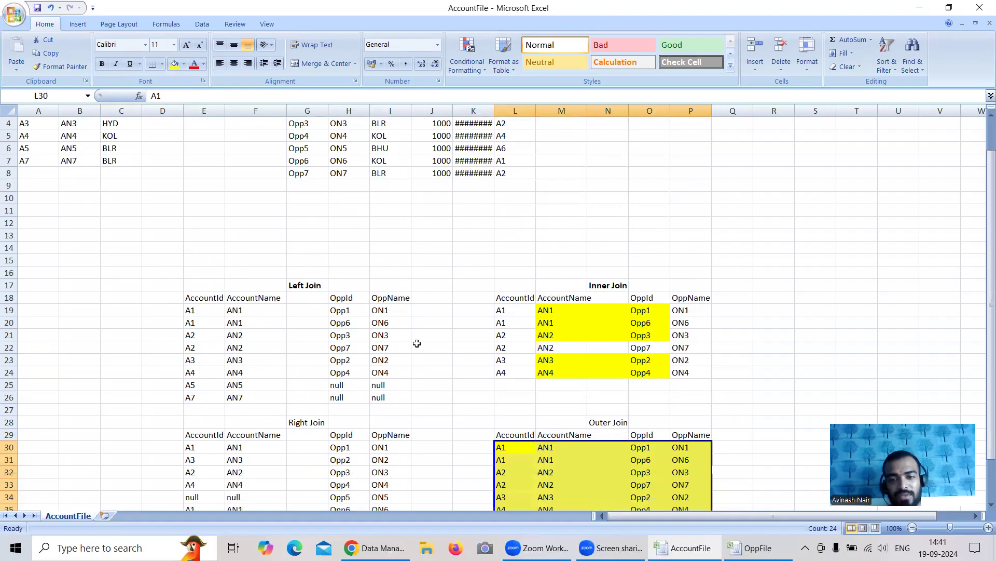
left_click_drag(26, 187, 32, 197)
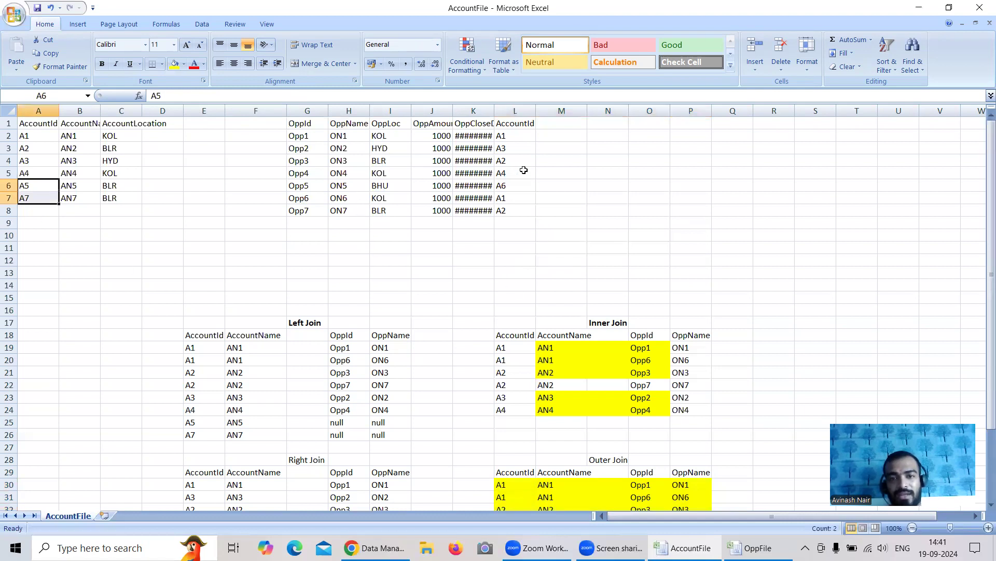
left_click(504, 185)
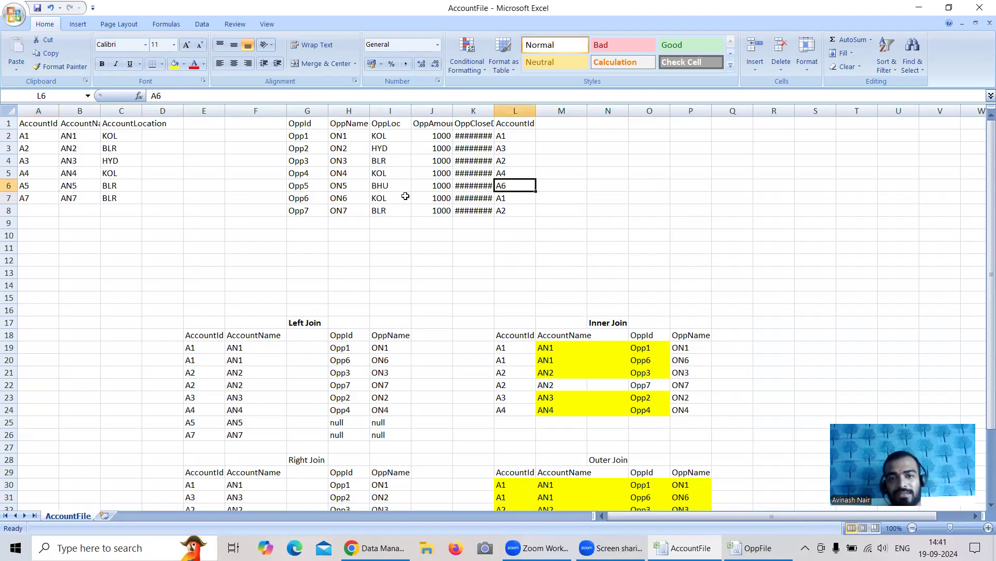
Make the Outer Join heading in N28 and the Right Join heading in G28 bold
scroll(557, 271, "down", 5)
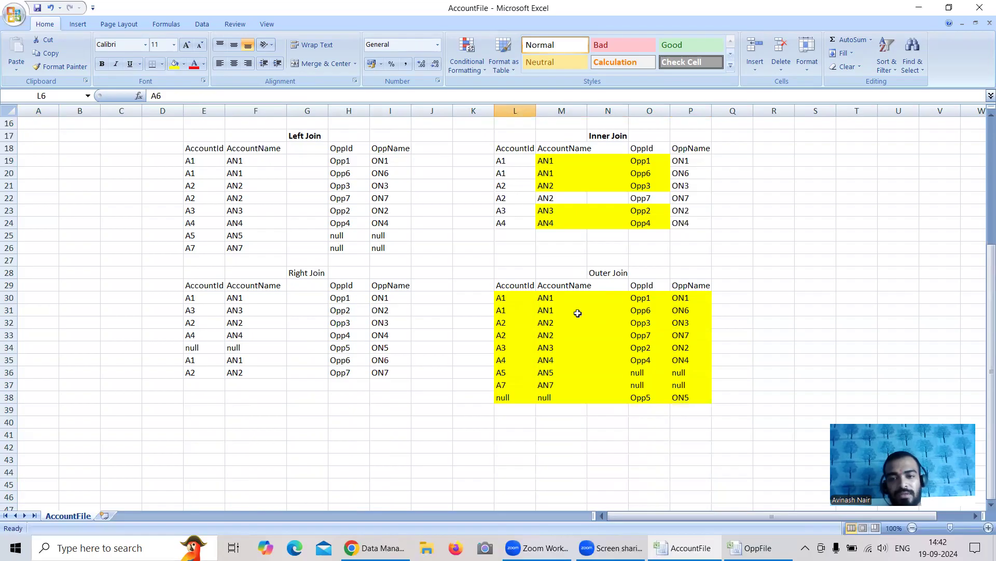
left_click(605, 274)
left_click(101, 63)
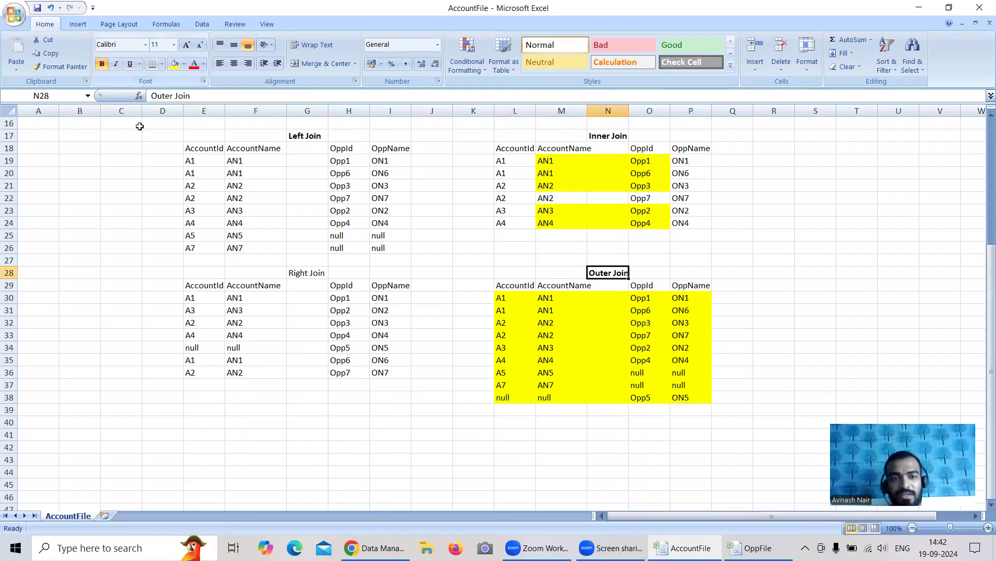
left_click(303, 273)
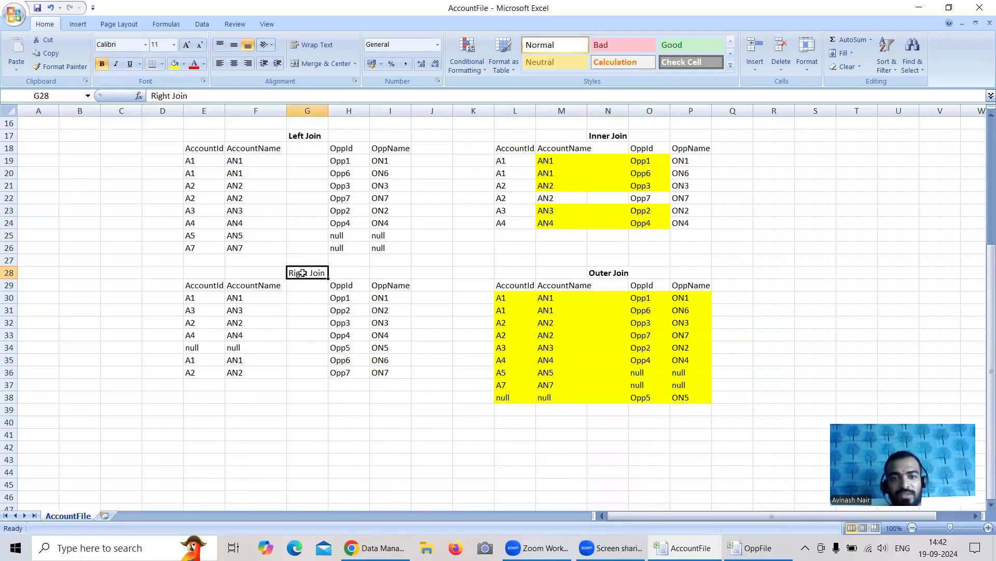
left_click(101, 63)
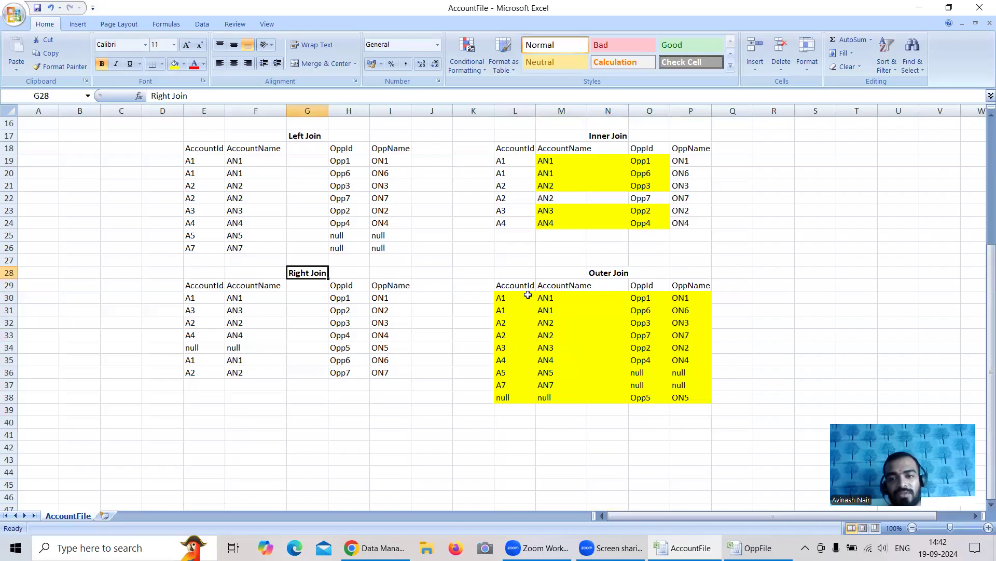
scroll(482, 353, "up", 3)
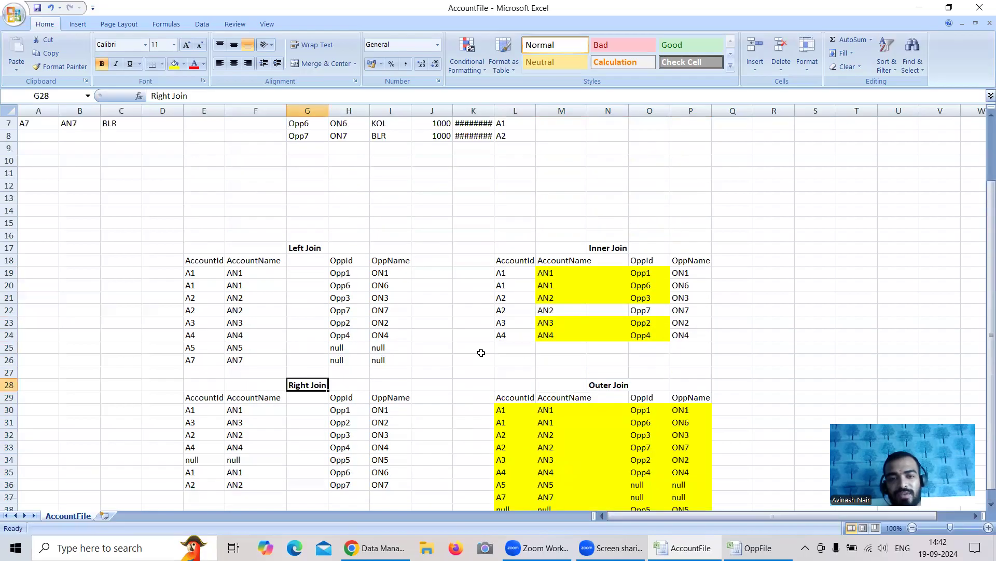